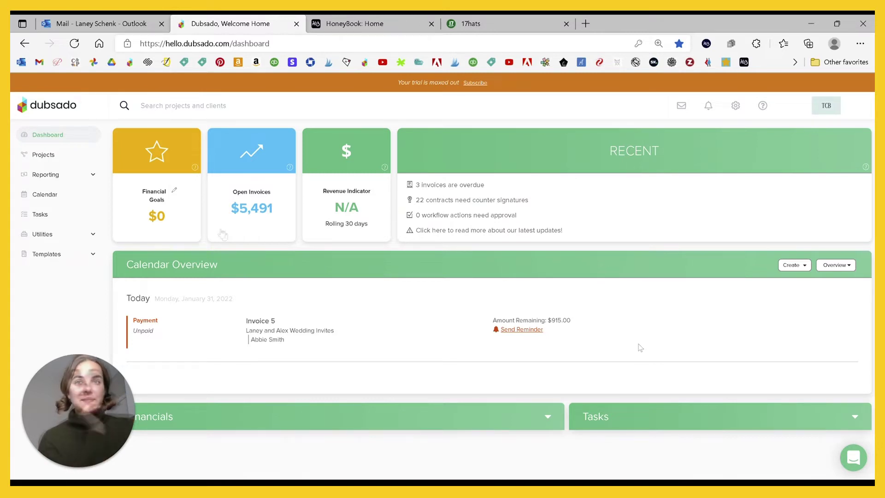
Expand Templates in the Dubsado sidebar to list Scheduler, Forms, Canned Emails, Packages and Workflow.
{"action": "left_click", "coordinate": [41, 257]}
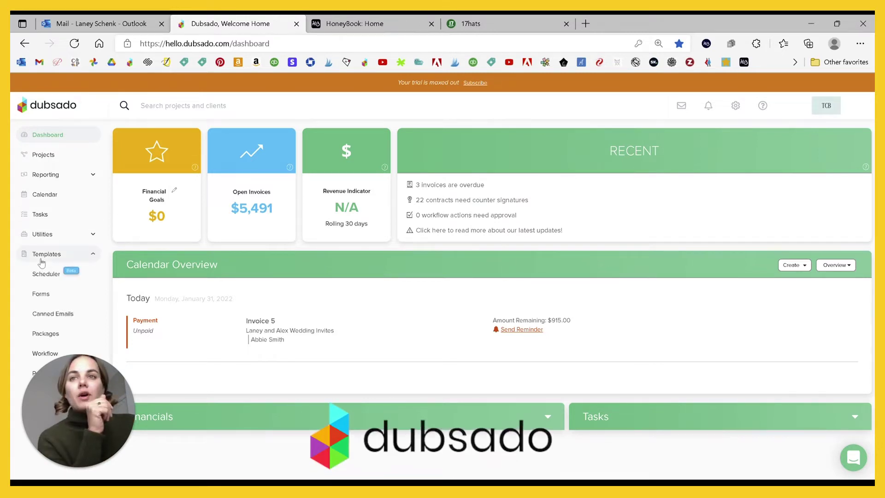
Create a new Dubsado workflow named with the user's first name.
{"action": "left_click", "coordinate": [44, 353]}
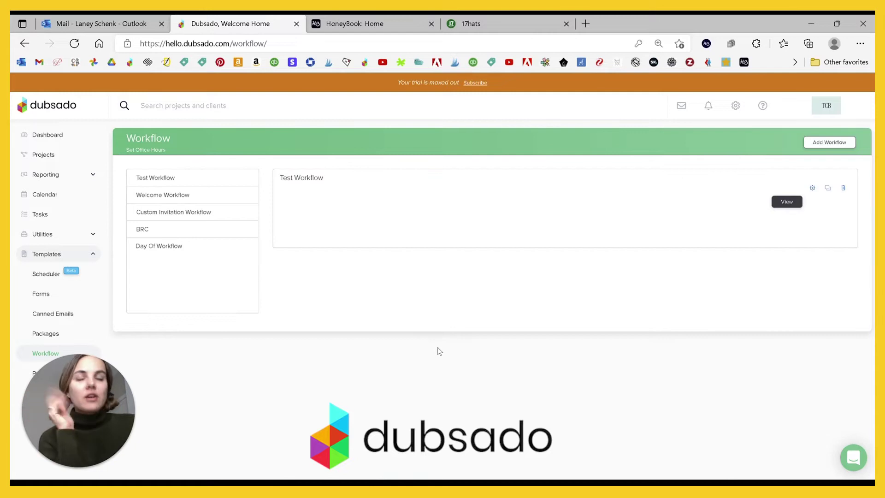
{"action": "left_click", "coordinate": [824, 142]}
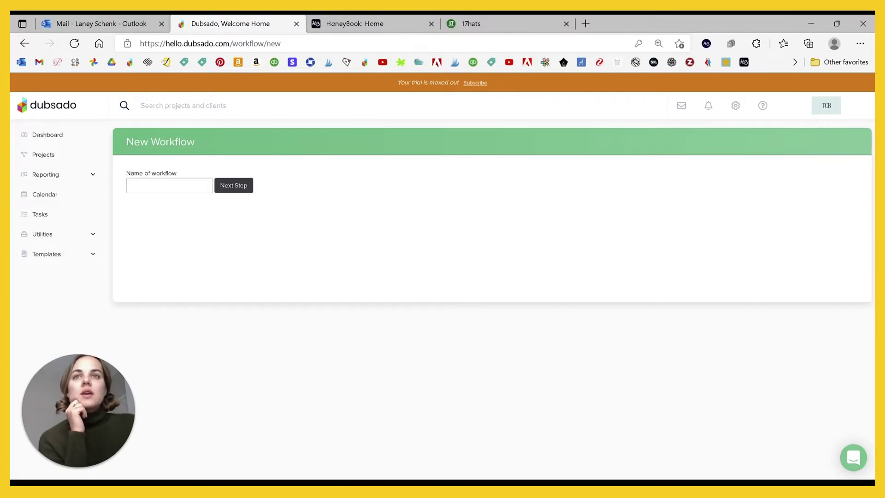
{"action": "left_click", "coordinate": [166, 186]}
{"action": "type", "text": "Laney "}
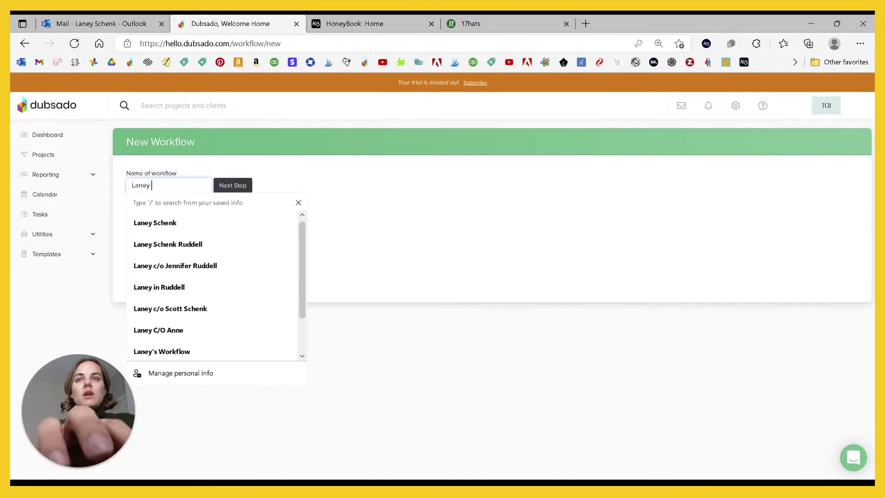
{"action": "type", "text": "Workfoow"}
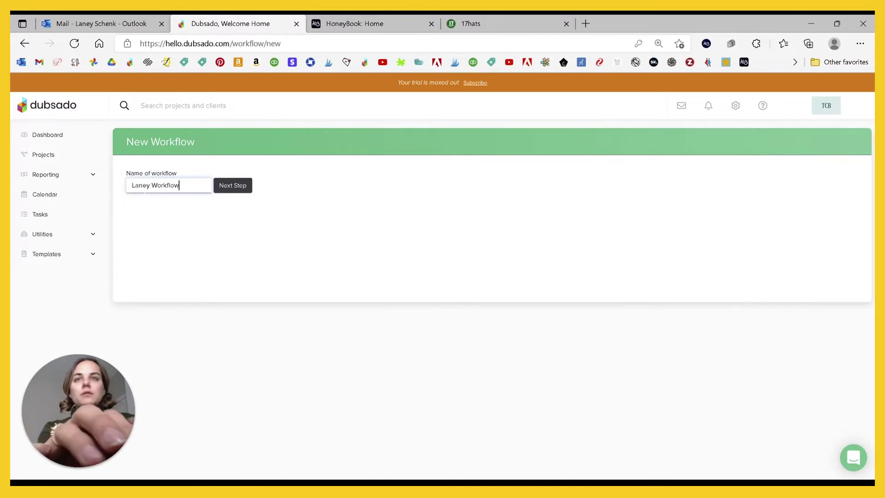
{"action": "key", "text": "Return"}
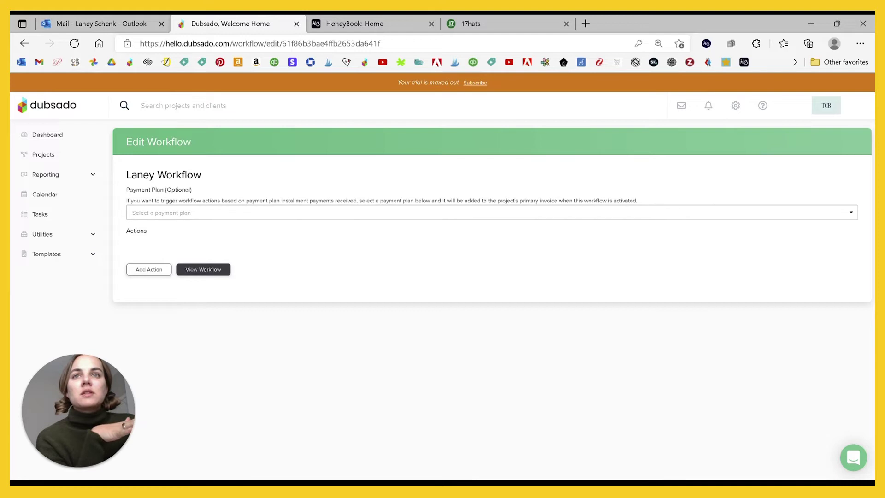
Highlight part of the payment-plan explanation, then move over to HoneyBook.
{"action": "left_click_drag", "start_coordinate": [133, 201], "coordinate": [261, 201]}
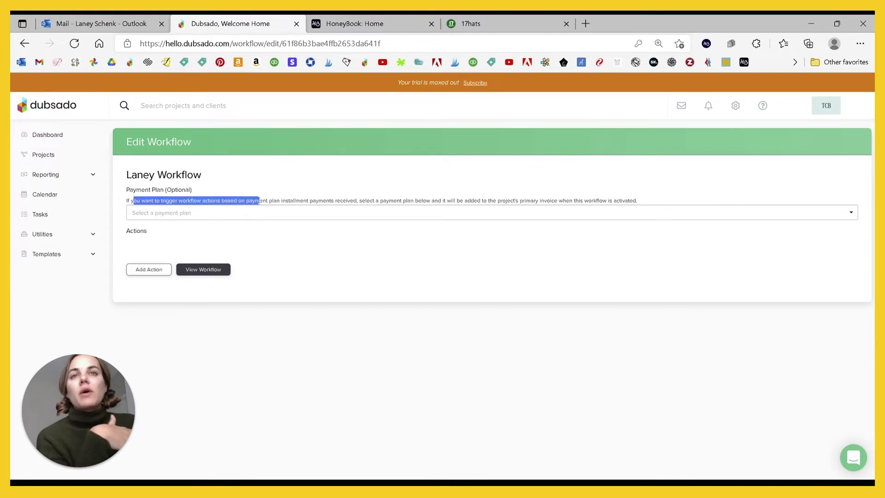
{"action": "left_click", "coordinate": [321, 203]}
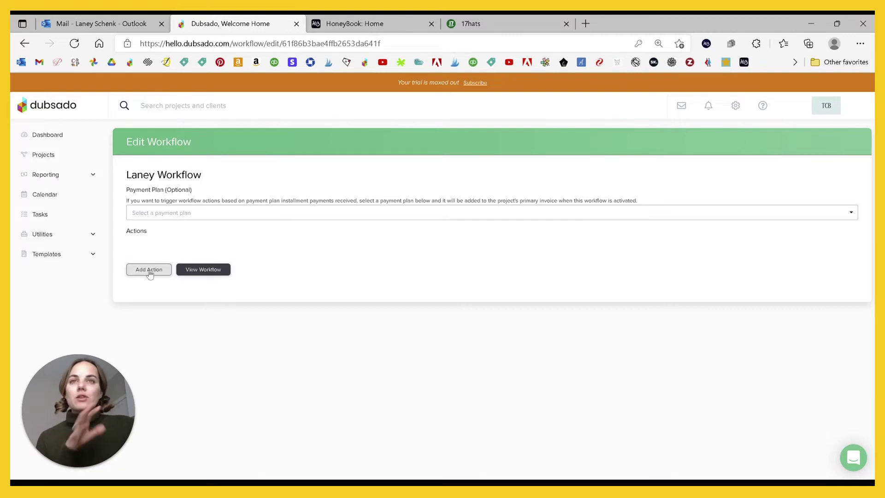
{"action": "key", "text": "ctrl+Tab"}
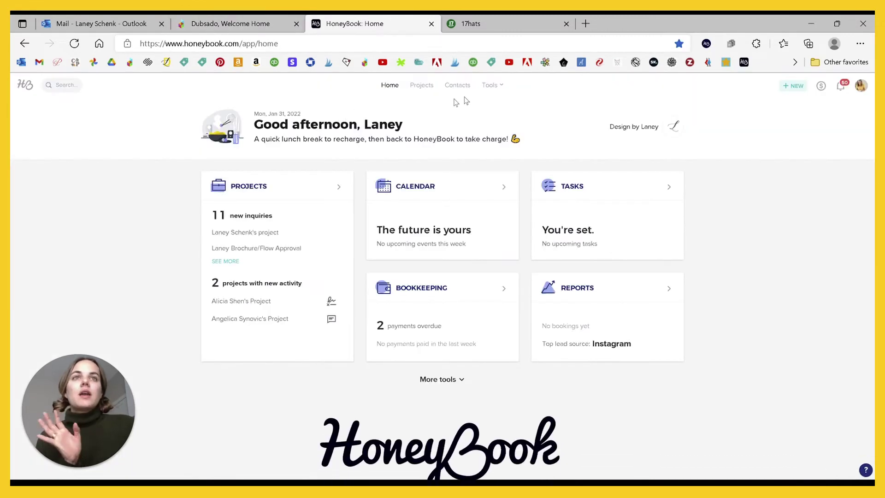
Go to HoneyBook Automations, preview New Automation, then open the Custom Invitation Automation.
{"action": "left_click", "coordinate": [490, 84]}
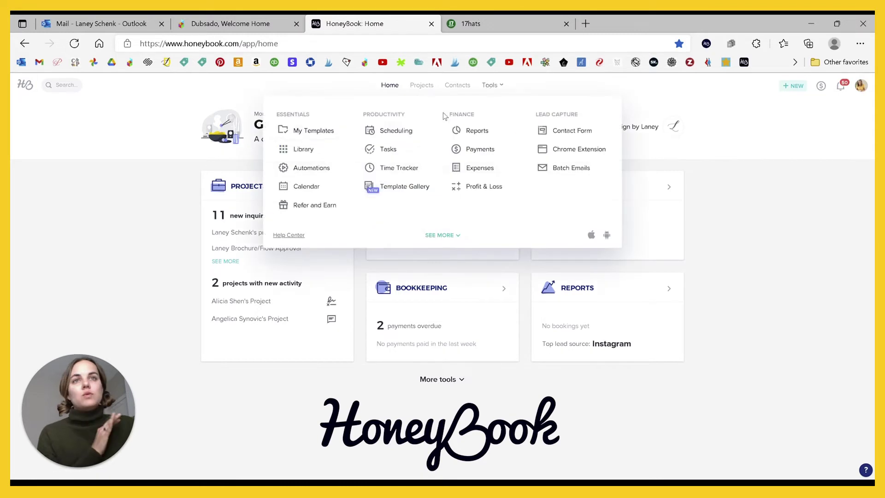
{"action": "left_click", "coordinate": [315, 171]}
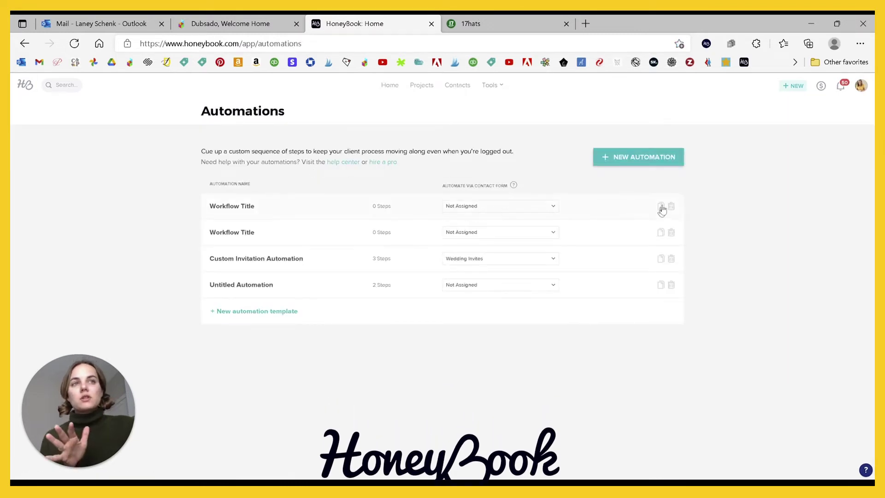
{"action": "left_click", "coordinate": [650, 159]}
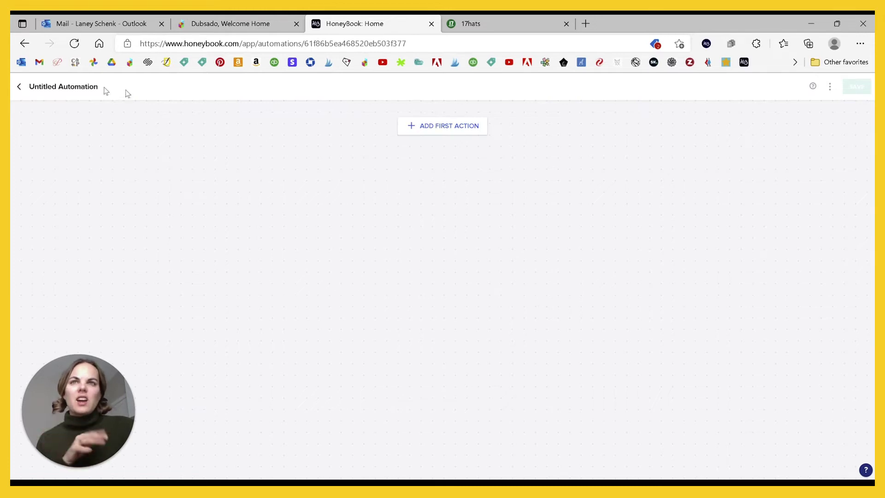
{"action": "left_click", "coordinate": [21, 87]}
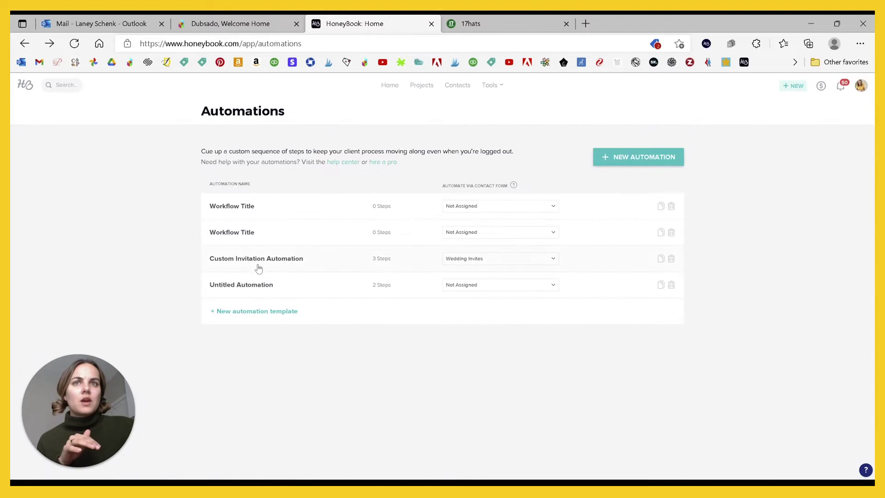
{"action": "left_click", "coordinate": [257, 264]}
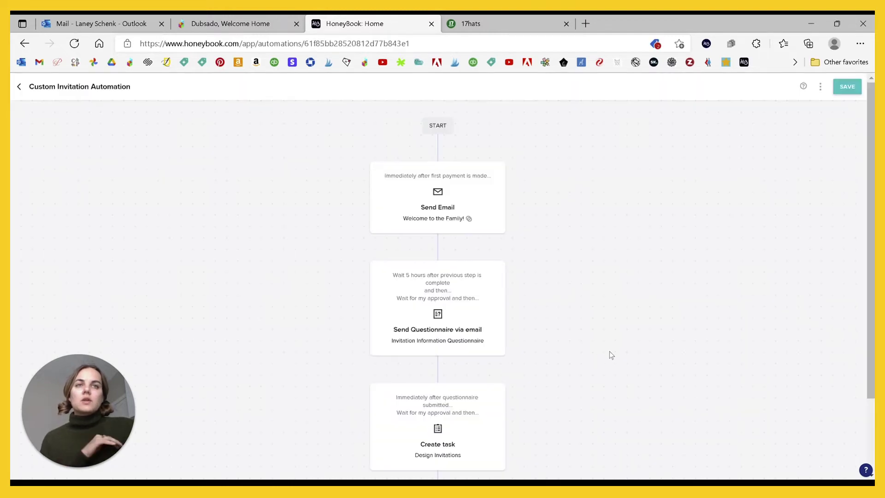
Scroll through the Custom Invitation Automation's welcome email, questionnaire and Design Invitations task.
{"action": "scroll", "coordinate": [545, 243], "scroll_direction": "down", "scroll_amount": 2}
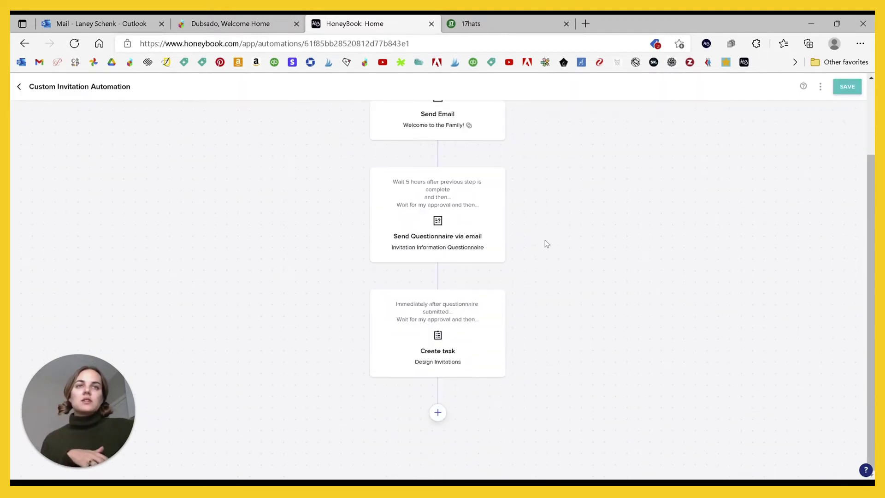
{"action": "scroll", "coordinate": [545, 243], "scroll_direction": "up", "scroll_amount": 2}
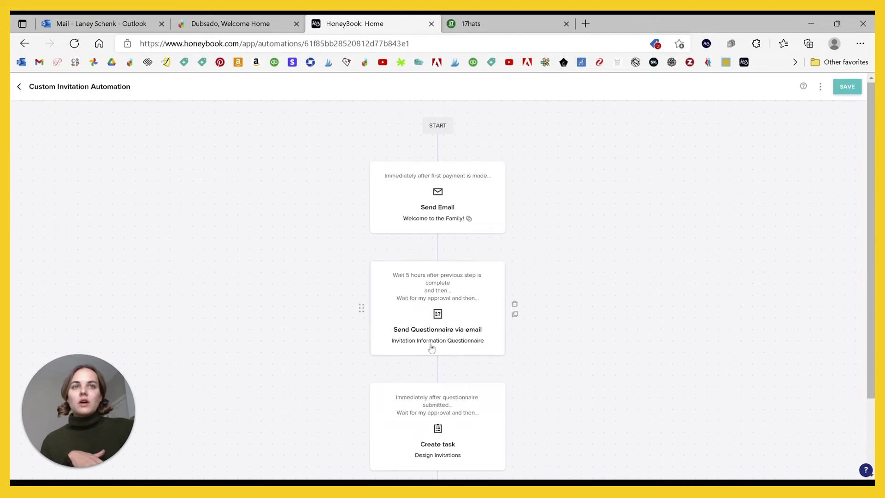
{"action": "scroll", "coordinate": [536, 311], "scroll_direction": "down", "scroll_amount": 2}
{"action": "scroll", "coordinate": [563, 311], "scroll_direction": "up", "scroll_amount": 2}
{"action": "scroll", "coordinate": [565, 312], "scroll_direction": "down", "scroll_amount": 2}
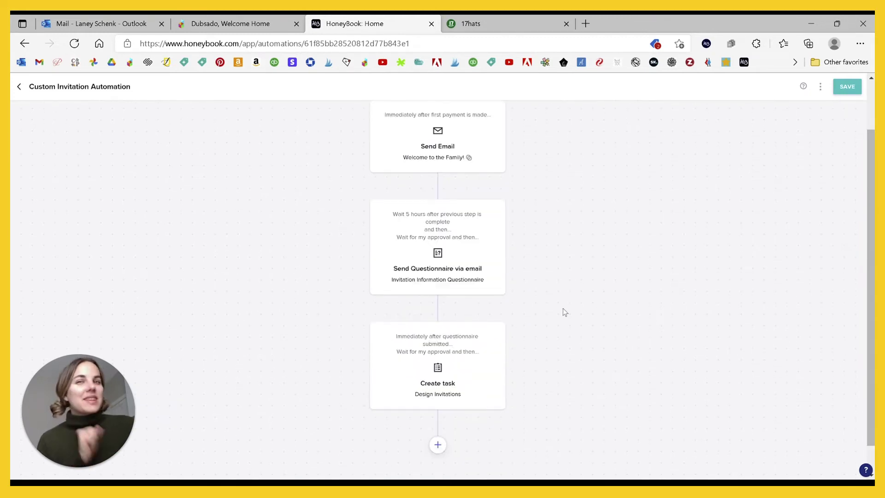
{"action": "scroll", "coordinate": [563, 312], "scroll_direction": "up", "scroll_amount": 2}
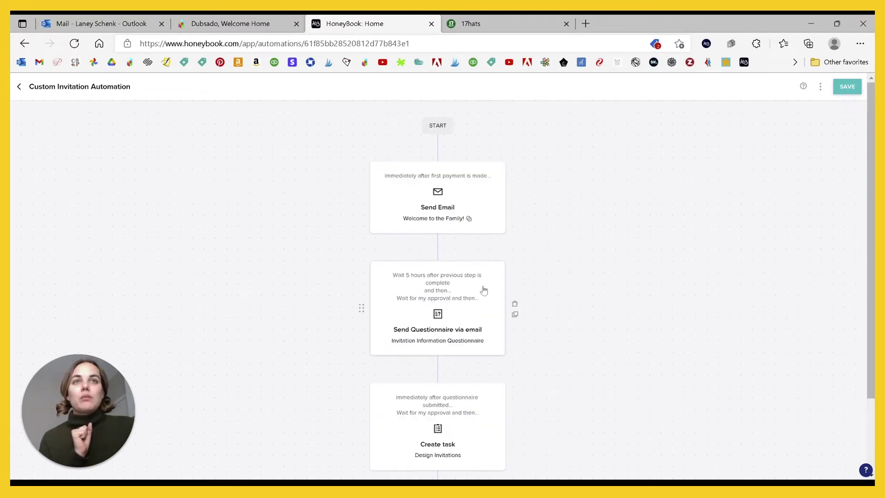
{"action": "scroll", "coordinate": [544, 352], "scroll_direction": "down", "scroll_amount": 2}
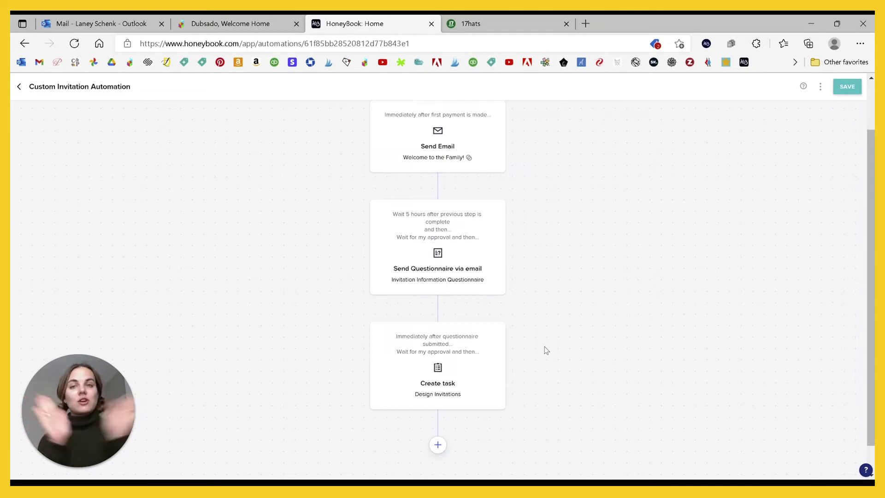
{"action": "scroll", "coordinate": [549, 333], "scroll_direction": "up", "scroll_amount": 2}
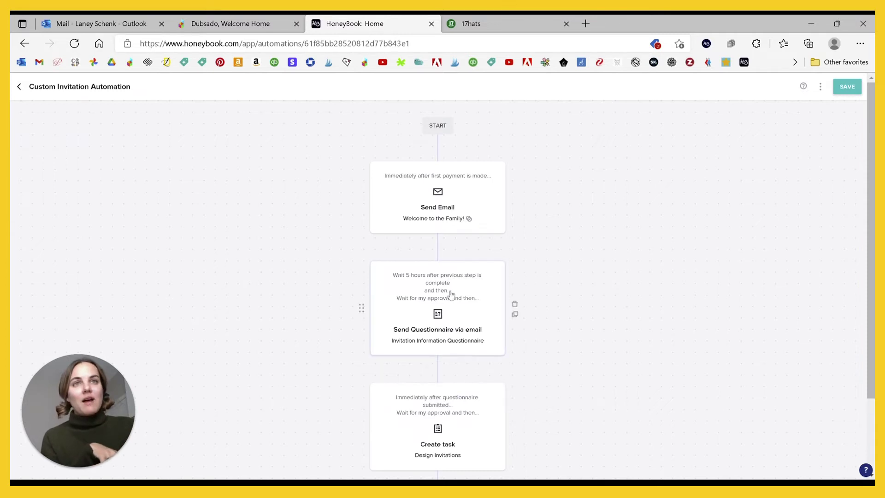
Compare it against the Dubsado workflow, return to HoneyBook, then move to 17hats.
{"action": "key", "text": "ctrl+shift+Tab"}
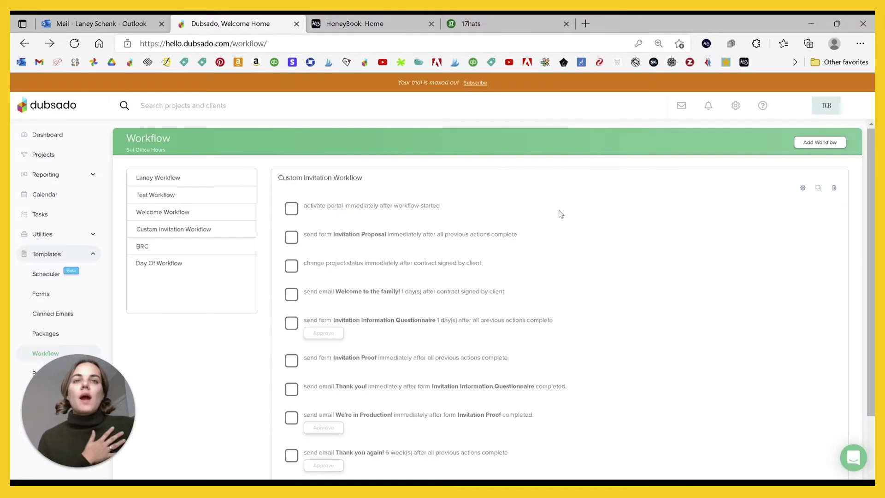
{"action": "scroll", "coordinate": [376, 247], "scroll_direction": "down", "scroll_amount": 2}
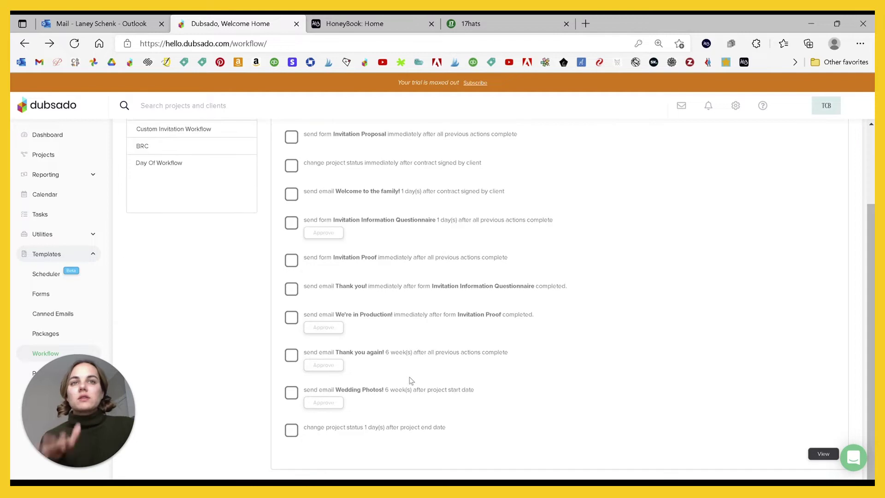
{"action": "scroll", "coordinate": [412, 380], "scroll_direction": "up", "scroll_amount": 3}
{"action": "left_click", "coordinate": [368, 21]}
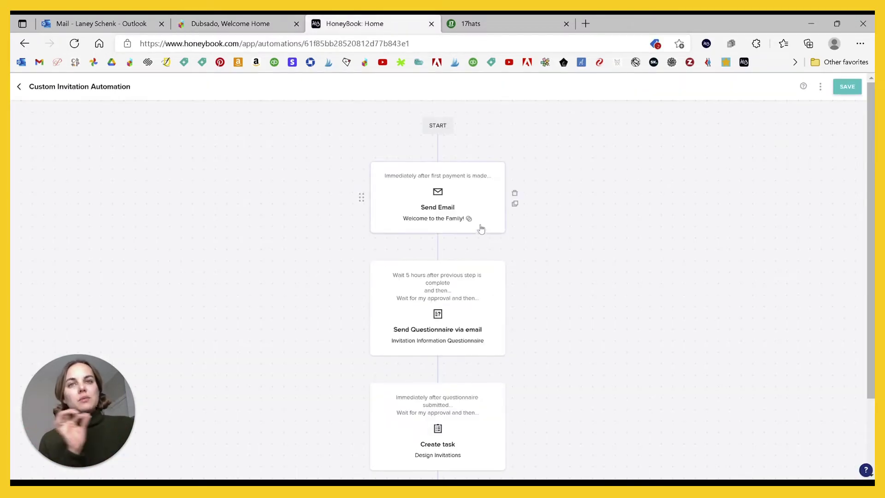
{"action": "left_click", "coordinate": [510, 19]}
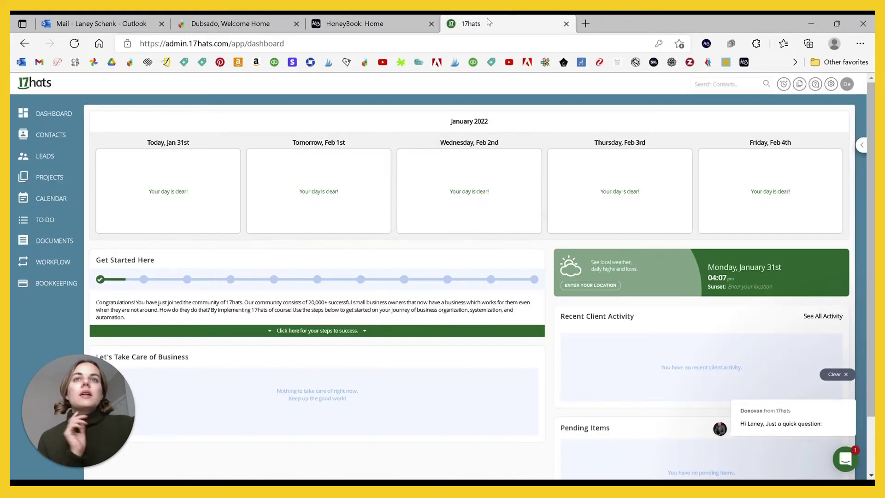
Save a new 17hats workflow template named with the user's first name and show the To Do/Action/Pause choices.
{"action": "left_click", "coordinate": [51, 260]}
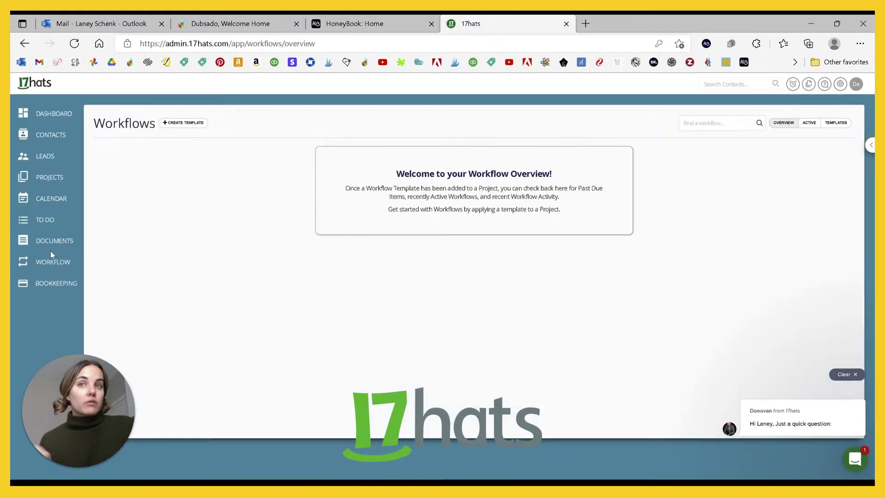
{"action": "left_click", "coordinate": [183, 123]}
{"action": "left_click", "coordinate": [408, 241]}
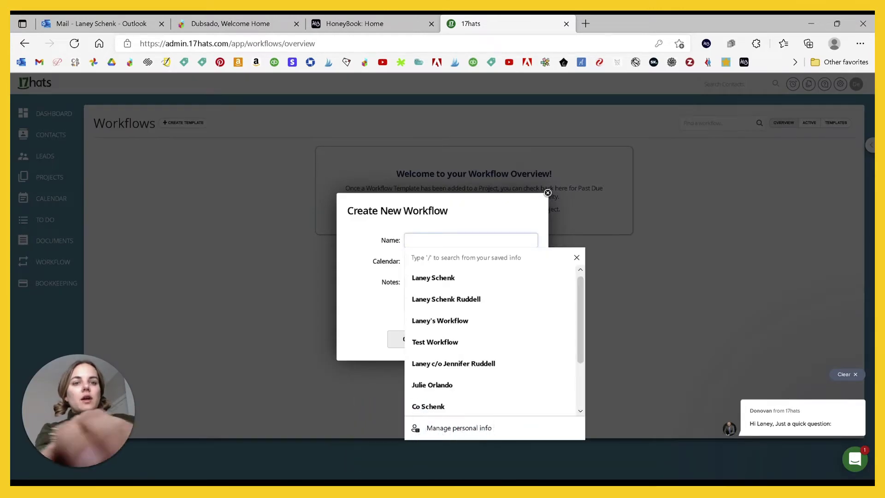
{"action": "type", "text": "Laney Workflow"}
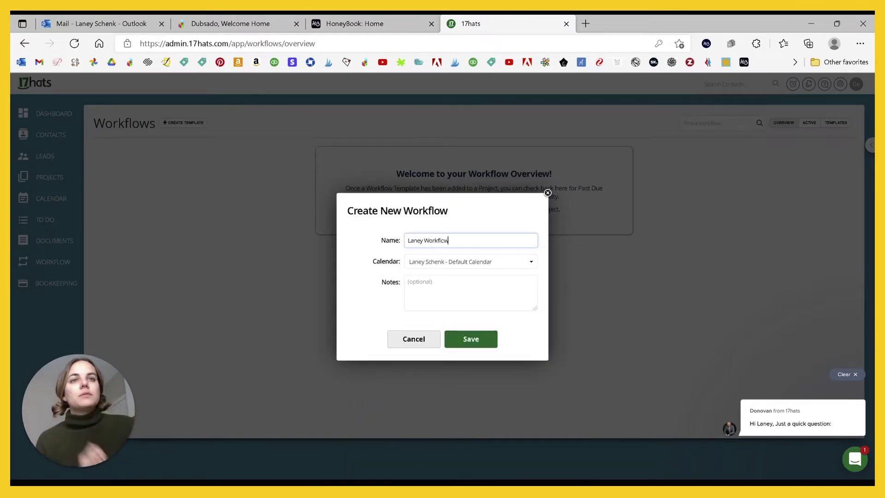
{"action": "left_click", "coordinate": [471, 343]}
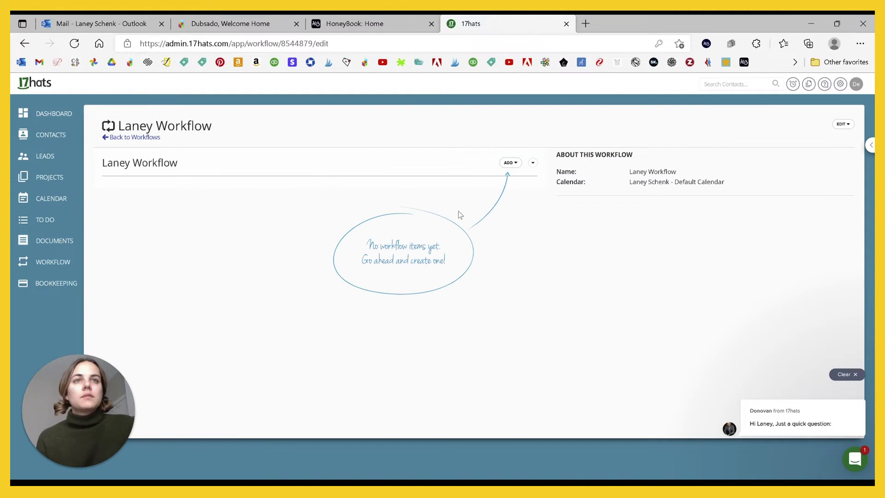
{"action": "left_click", "coordinate": [512, 164]}
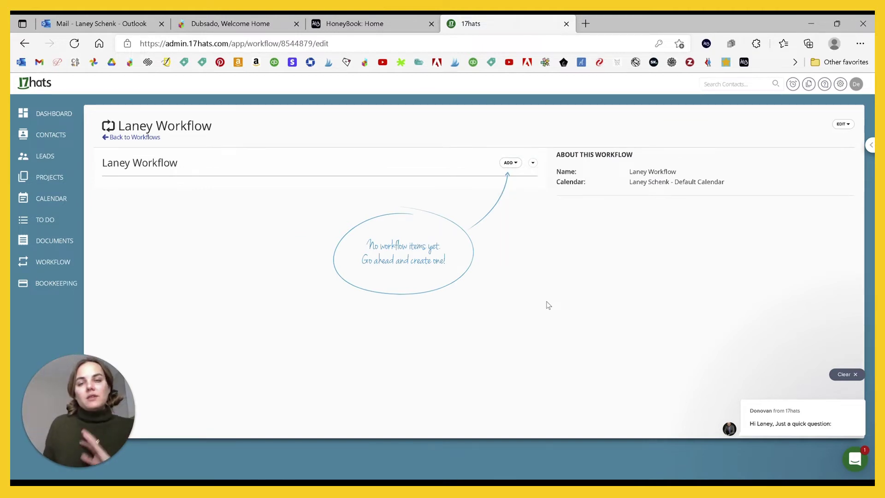
{"action": "left_click", "coordinate": [511, 163]}
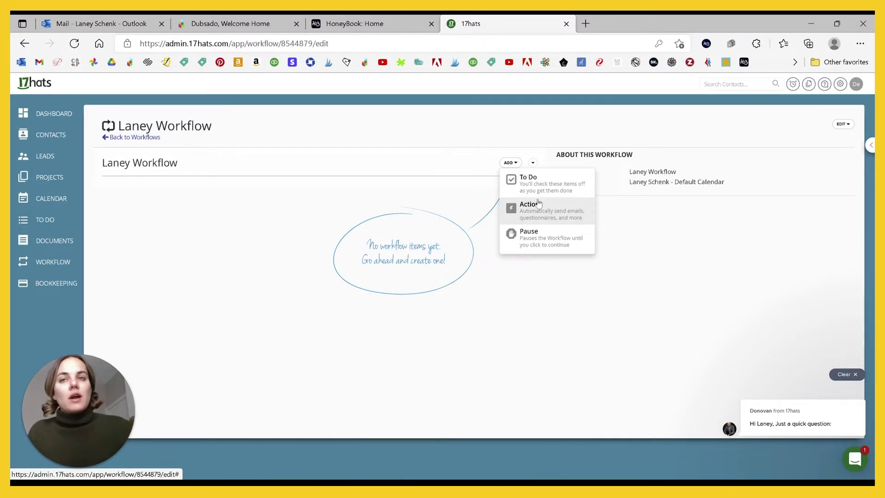
Add an Action item and browse its action types, leaving it on Send an Email.
{"action": "left_click", "coordinate": [534, 208]}
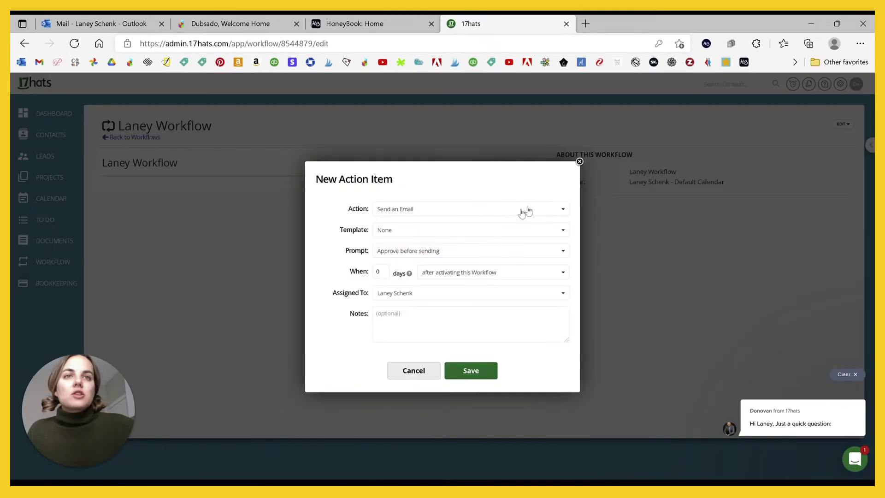
{"action": "left_click", "coordinate": [470, 210]}
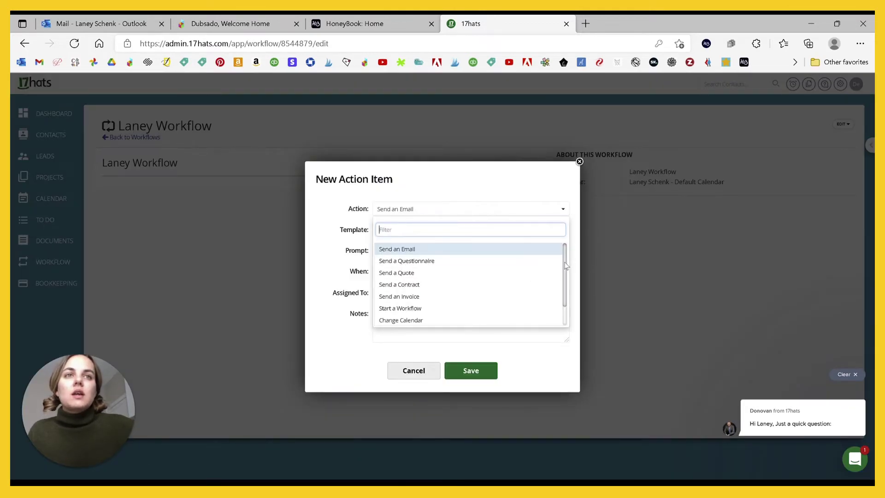
{"action": "left_click_drag", "start_coordinate": [565, 266], "coordinate": [566, 293]}
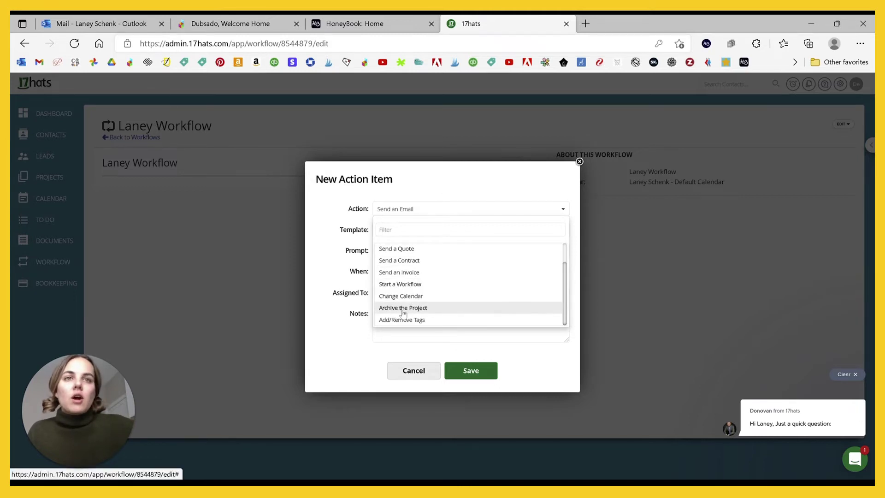
{"action": "left_click", "coordinate": [337, 279]}
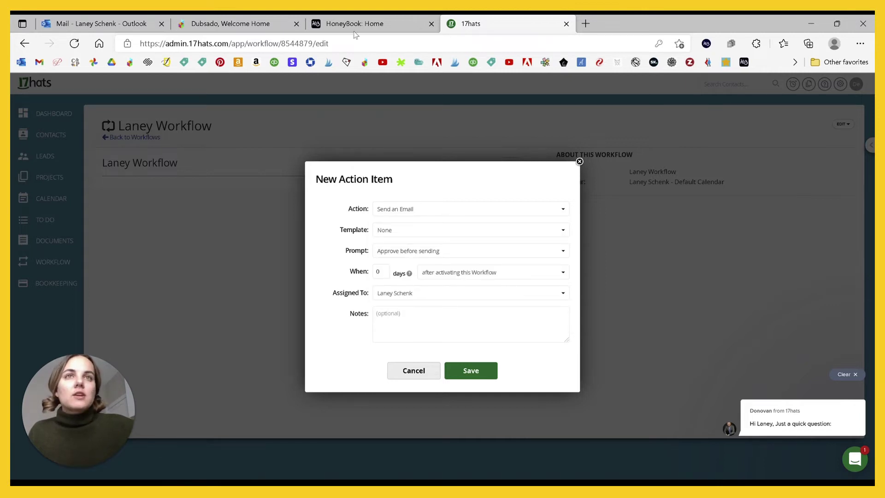
Add an action to Dubsado's Custom Invitation Workflow, view its action types, then return to HoneyBook.
{"action": "left_click", "coordinate": [211, 19]}
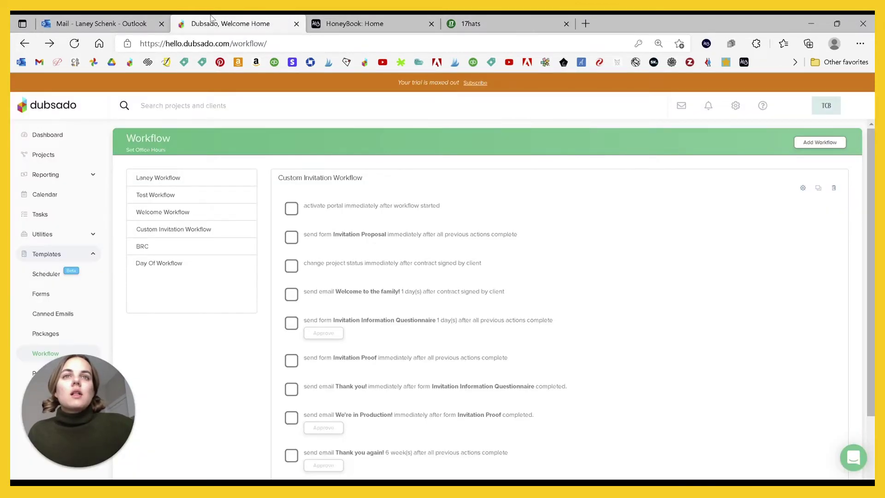
{"action": "scroll", "coordinate": [350, 230], "scroll_direction": "down", "scroll_amount": 3}
{"action": "scroll", "coordinate": [370, 239], "scroll_direction": "up", "scroll_amount": 3}
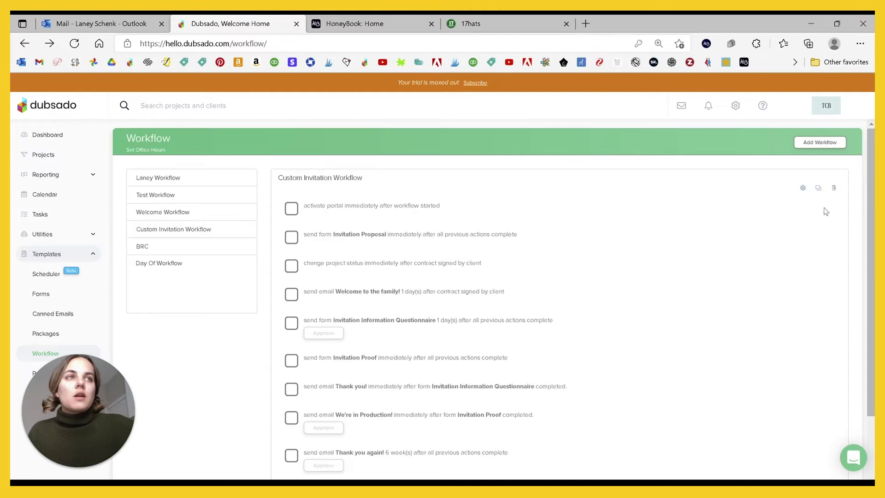
{"action": "left_click", "coordinate": [804, 187]}
{"action": "scroll", "coordinate": [203, 276], "scroll_direction": "down", "scroll_amount": 3}
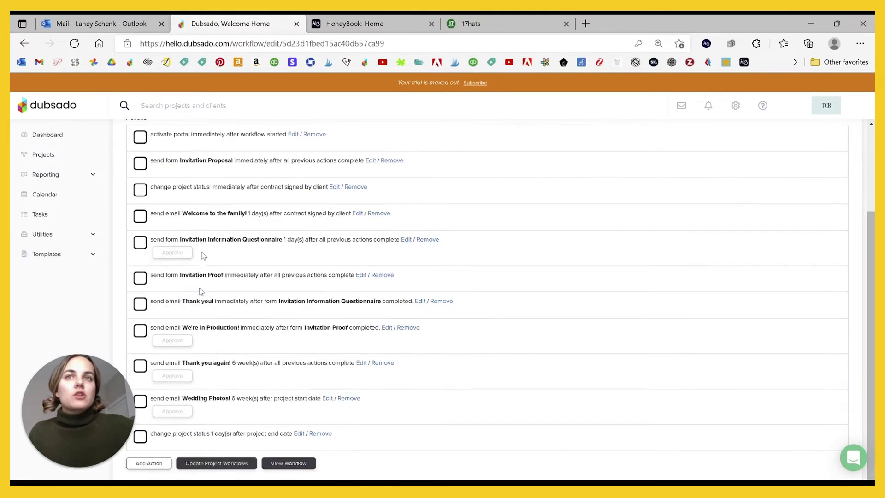
{"action": "left_click", "coordinate": [148, 462]}
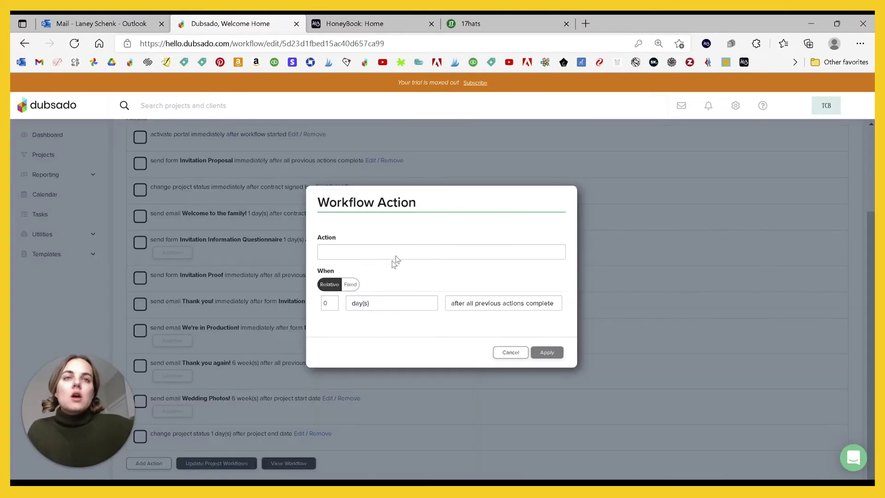
{"action": "left_click", "coordinate": [395, 258]}
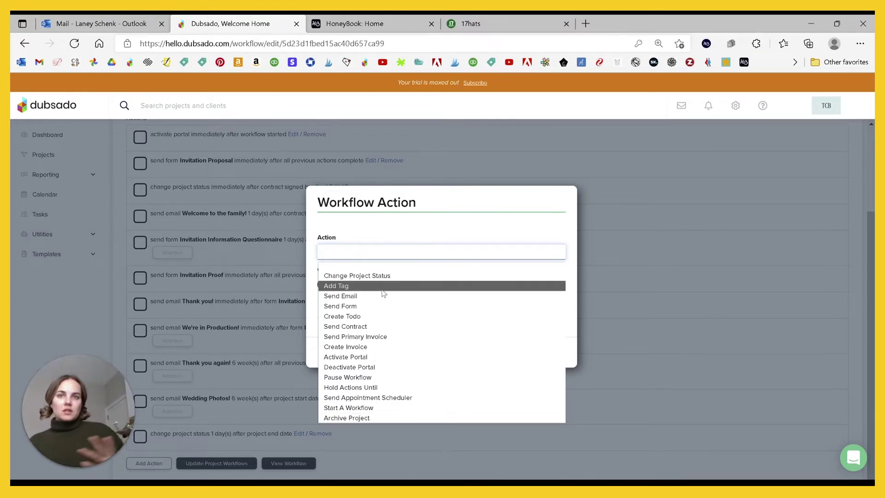
{"action": "left_click", "coordinate": [364, 20]}
Show HoneyBook's Add Another Action choices below Design Invitations, then return to the 17hats action item.
{"action": "scroll", "coordinate": [485, 189], "scroll_direction": "down", "scroll_amount": 2}
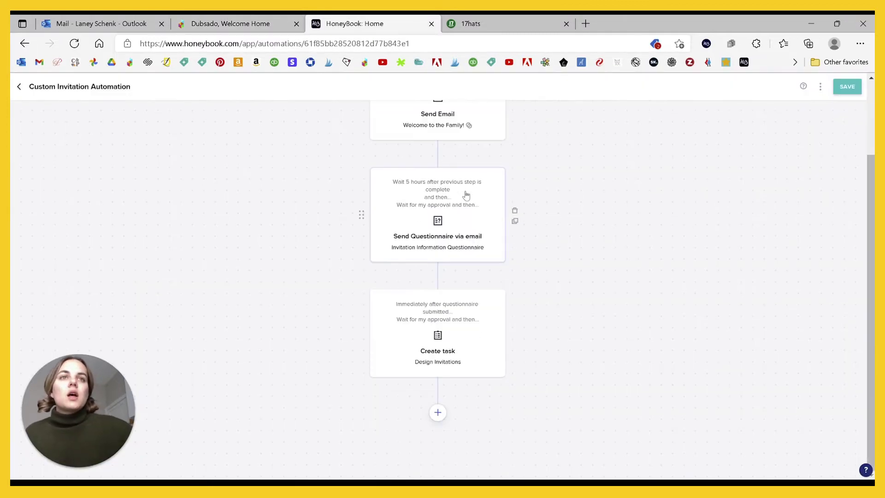
{"action": "left_click", "coordinate": [437, 410]}
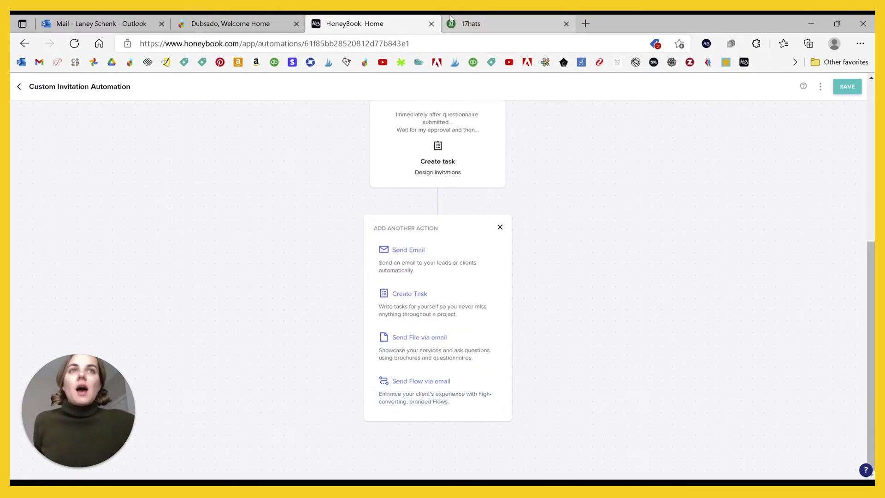
{"action": "left_click", "coordinate": [490, 16]}
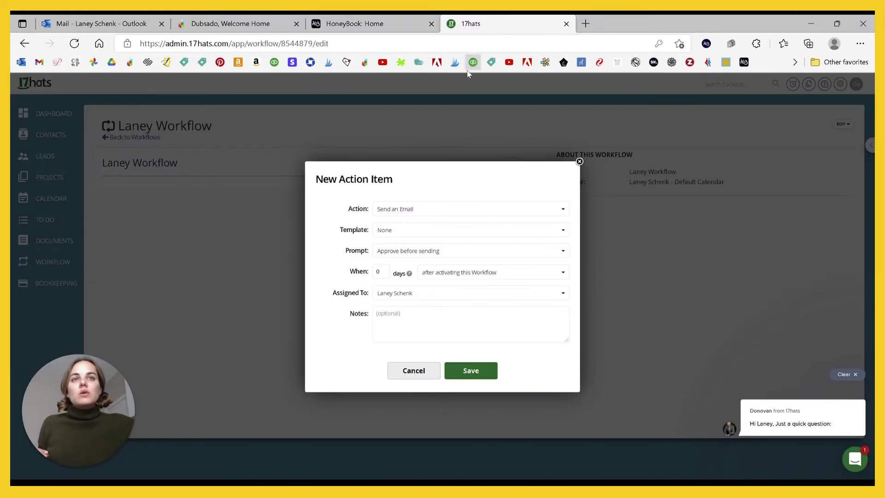
Compare the 17hats action types with Dubsado's, closing Dubsado's list without choosing.
{"action": "left_click", "coordinate": [430, 209]}
{"action": "scroll", "coordinate": [425, 267], "scroll_direction": "down", "scroll_amount": 1}
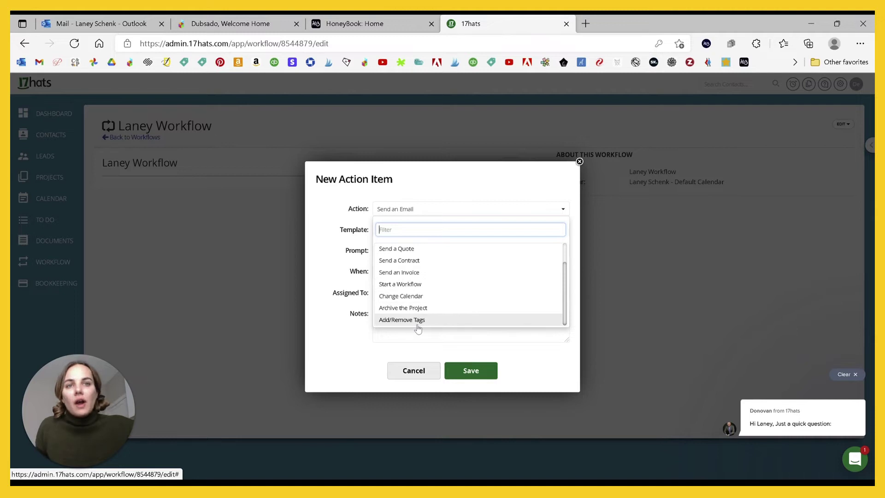
{"action": "left_click", "coordinate": [243, 18]}
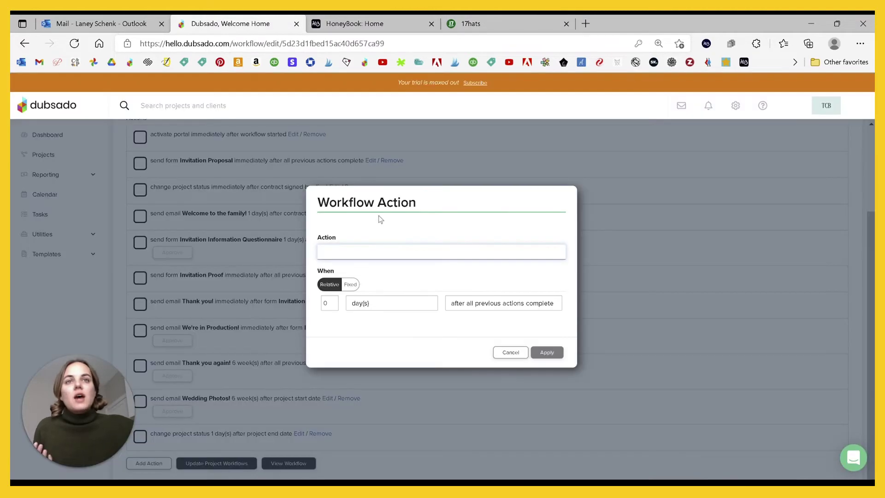
{"action": "left_click", "coordinate": [385, 252]}
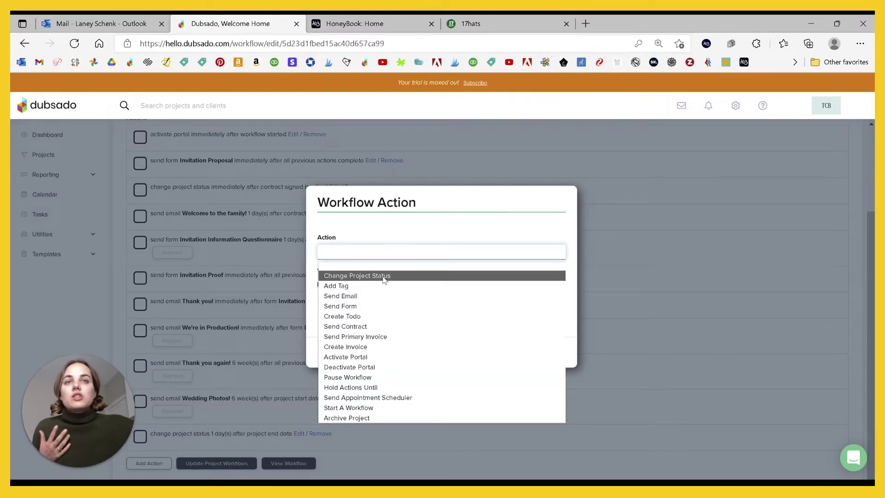
{"action": "left_click", "coordinate": [444, 223]}
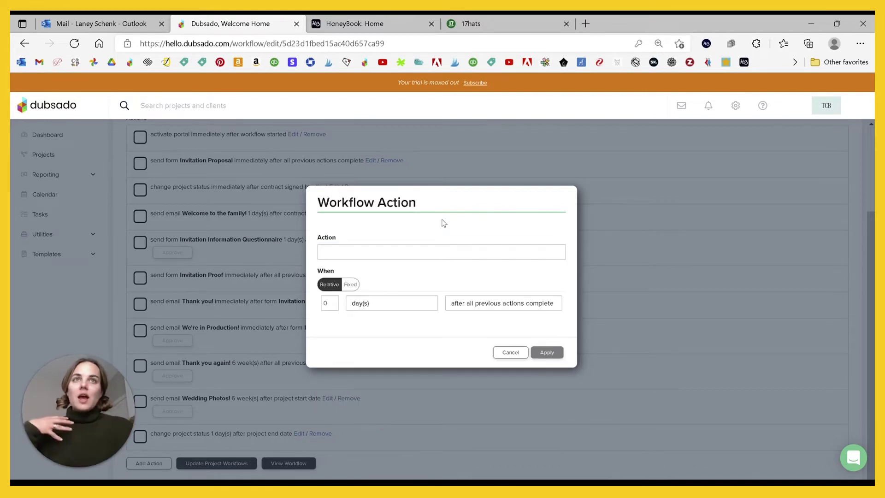
Check the HoneyBook and 17hats tabs again, then reopen Dubsado's action type list.
{"action": "left_click", "coordinate": [354, 23]}
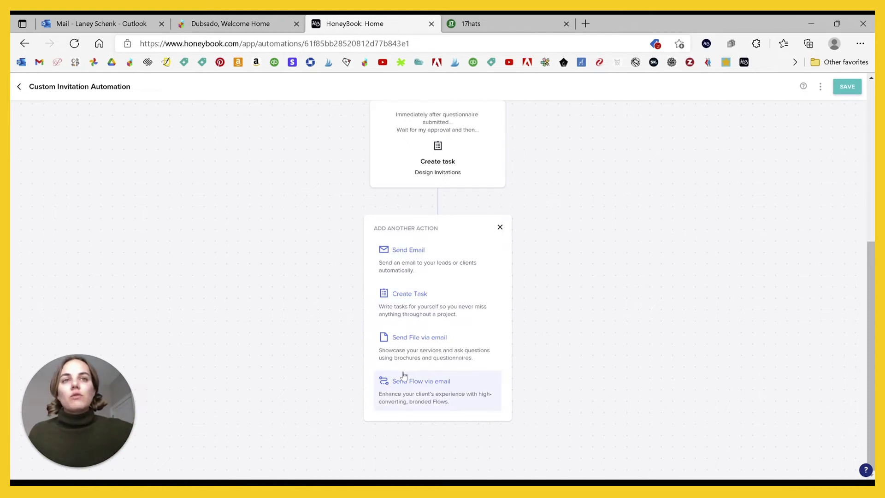
{"action": "left_click", "coordinate": [538, 18]}
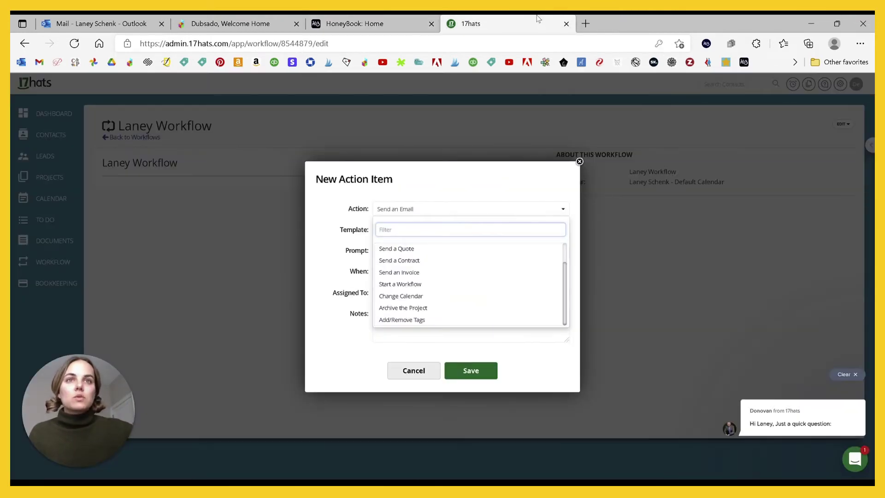
{"action": "scroll", "coordinate": [488, 284], "scroll_direction": "up", "scroll_amount": 1}
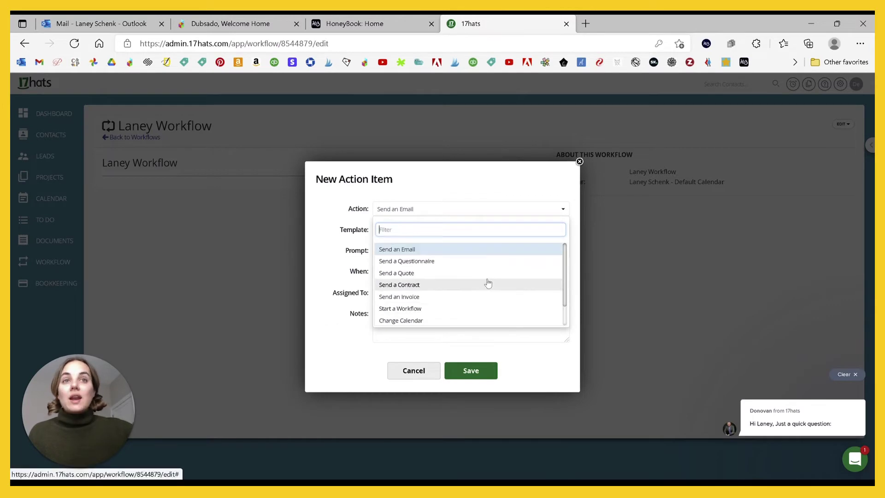
{"action": "scroll", "coordinate": [487, 285], "scroll_direction": "down", "scroll_amount": 1}
{"action": "left_click", "coordinate": [233, 23]}
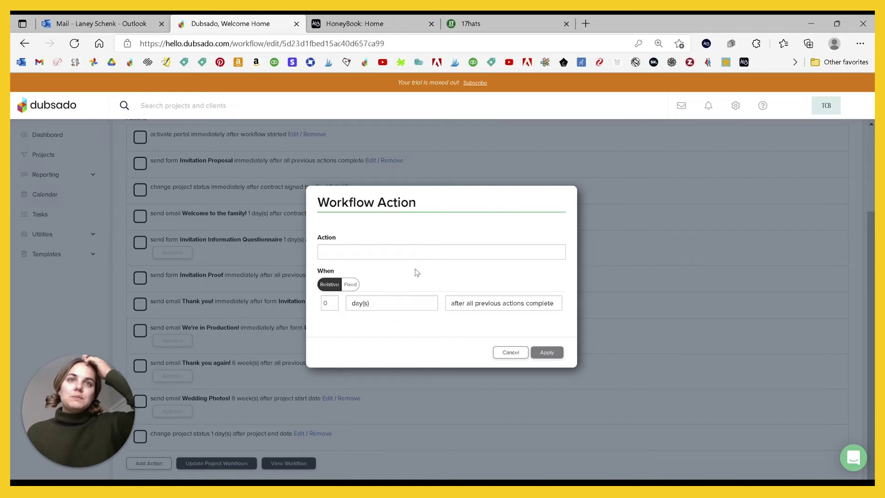
{"action": "left_click", "coordinate": [409, 252]}
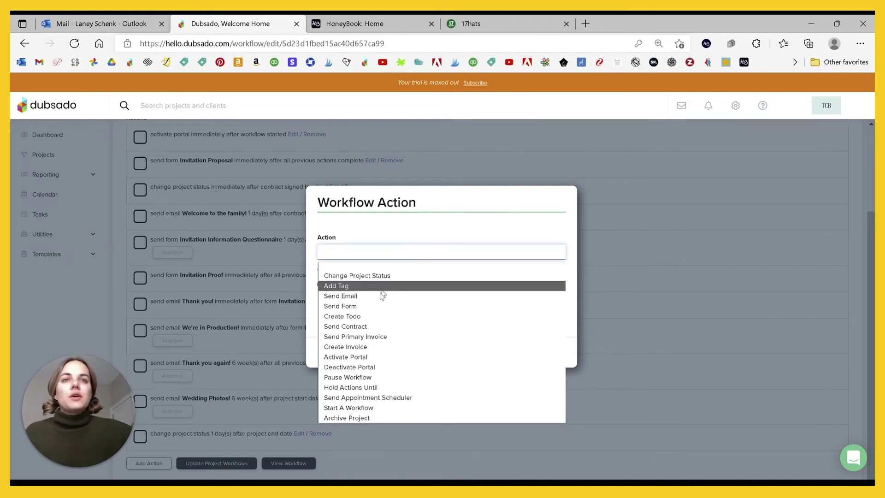
Make the action Send Form using the Invitation Information Questionnaire template, then view the delay unit options.
{"action": "left_click", "coordinate": [377, 306]}
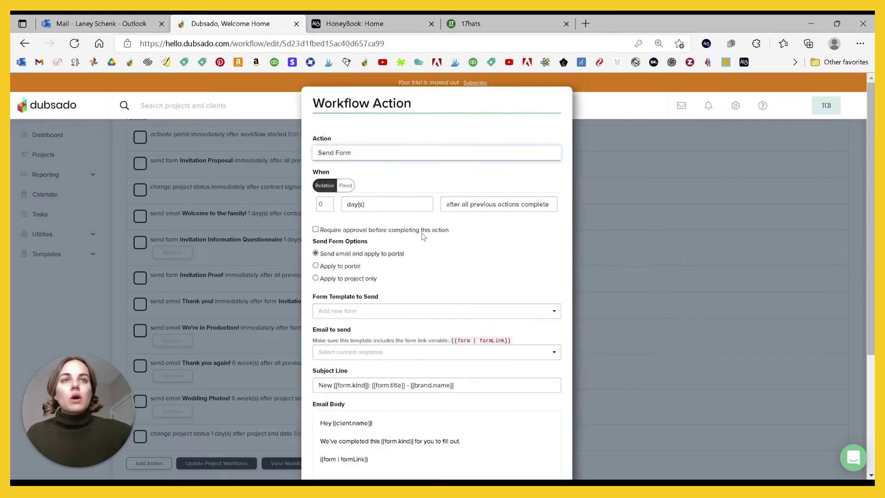
{"action": "left_click", "coordinate": [390, 310]}
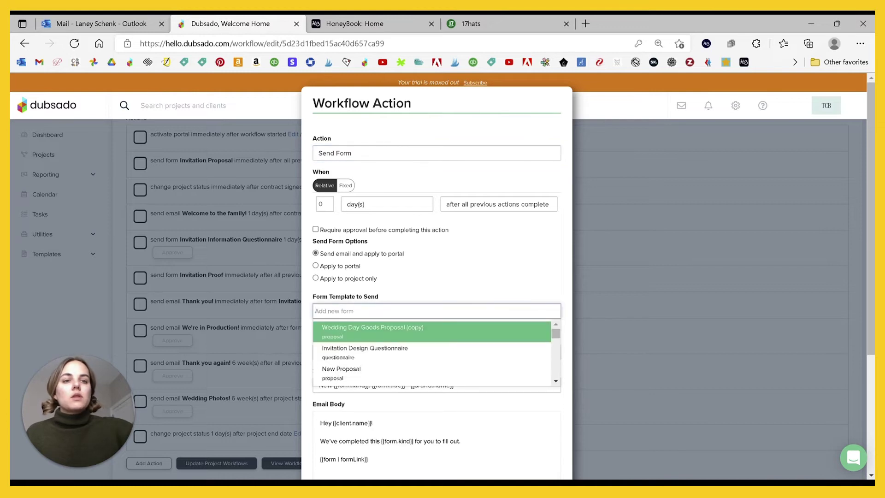
{"action": "type", "text": "info"}
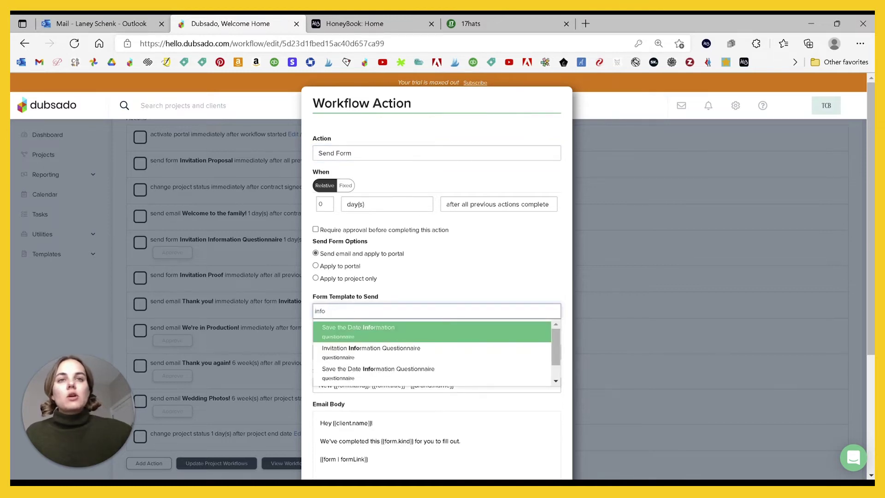
{"action": "left_click", "coordinate": [392, 351]}
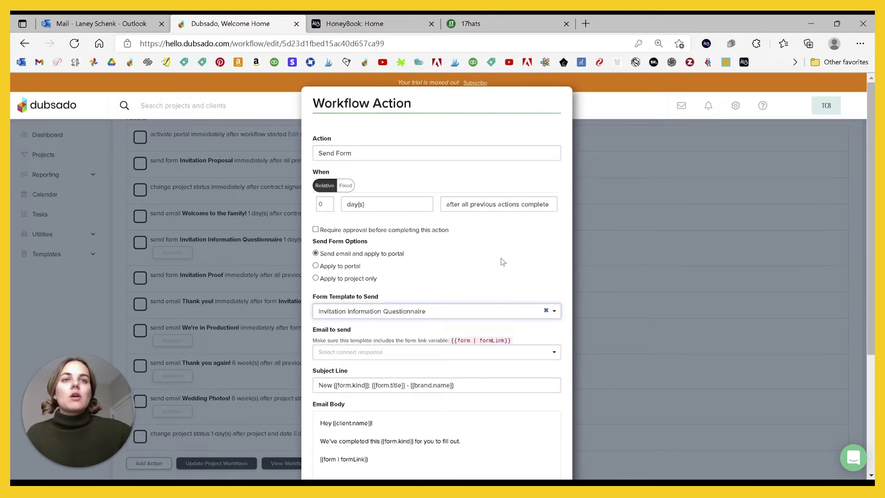
{"action": "scroll", "coordinate": [500, 247], "scroll_direction": "down", "scroll_amount": 2}
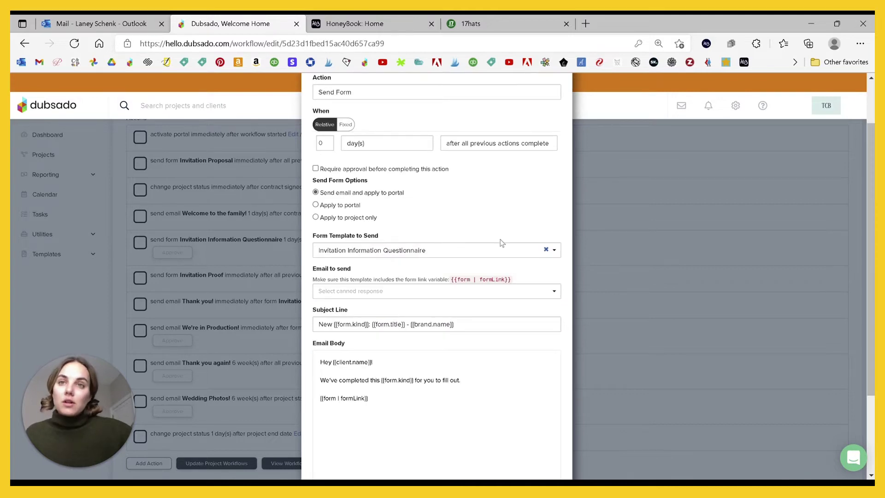
{"action": "scroll", "coordinate": [502, 243], "scroll_direction": "up", "scroll_amount": 2}
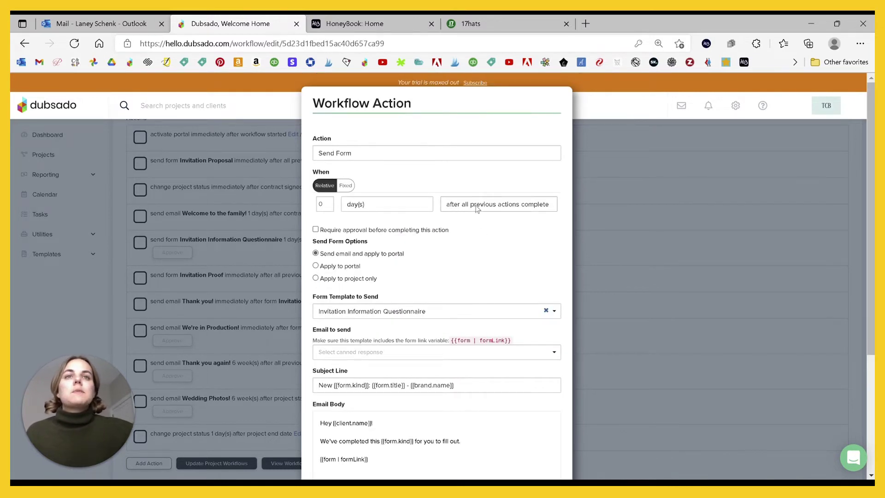
{"action": "left_click", "coordinate": [368, 204]}
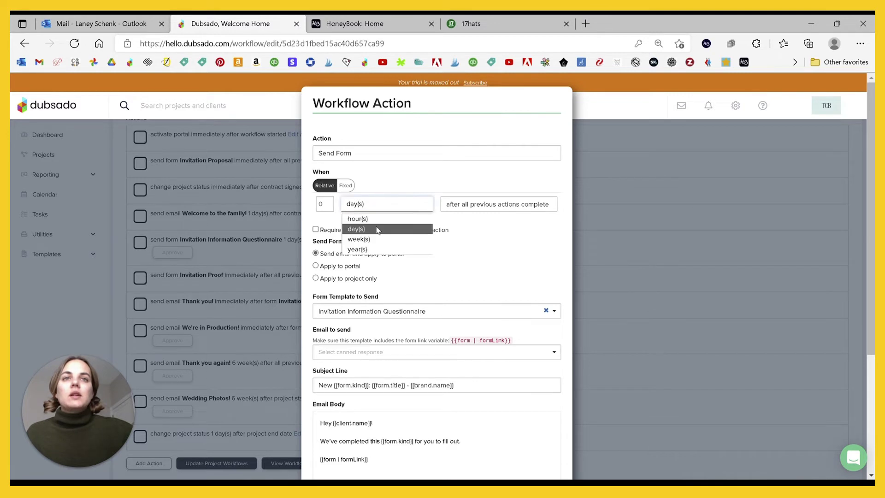
Check the Send Form action's trigger options, keeping 'after all previous actions complete'.
{"action": "left_click", "coordinate": [474, 204]}
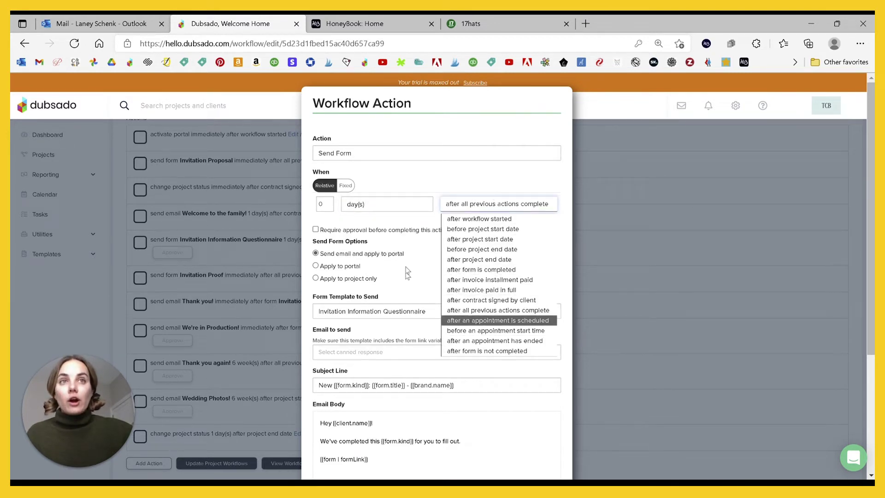
{"action": "left_click", "coordinate": [423, 223]}
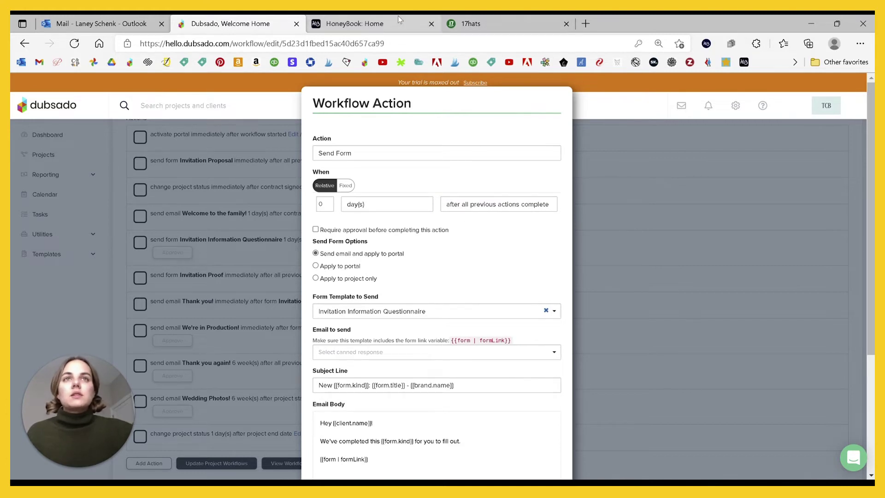
{"action": "left_click", "coordinate": [483, 205]}
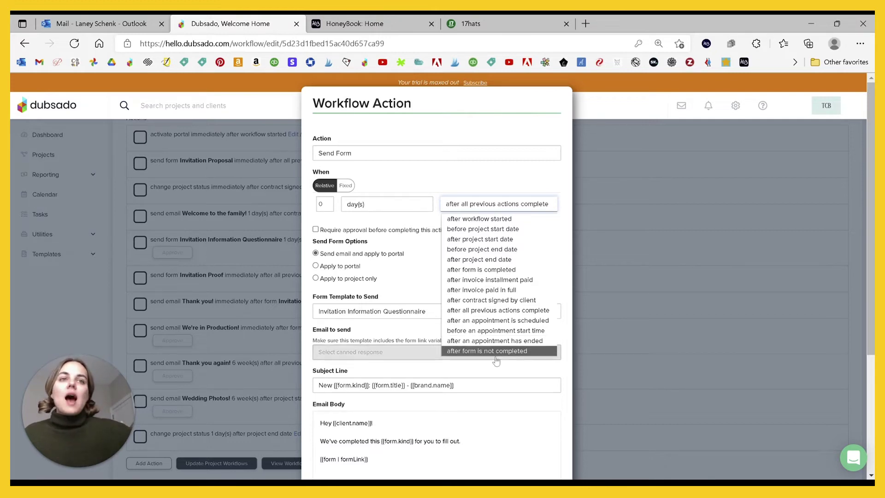
{"action": "left_click", "coordinate": [468, 180]}
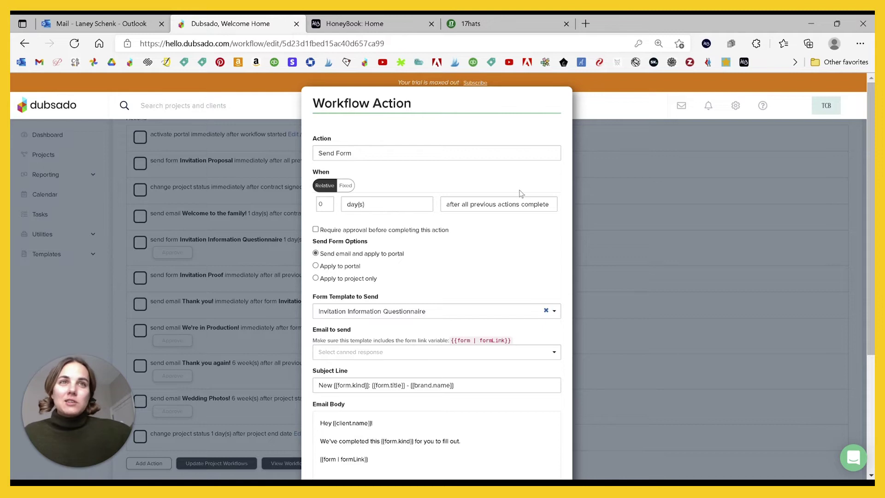
{"action": "left_click", "coordinate": [369, 24]}
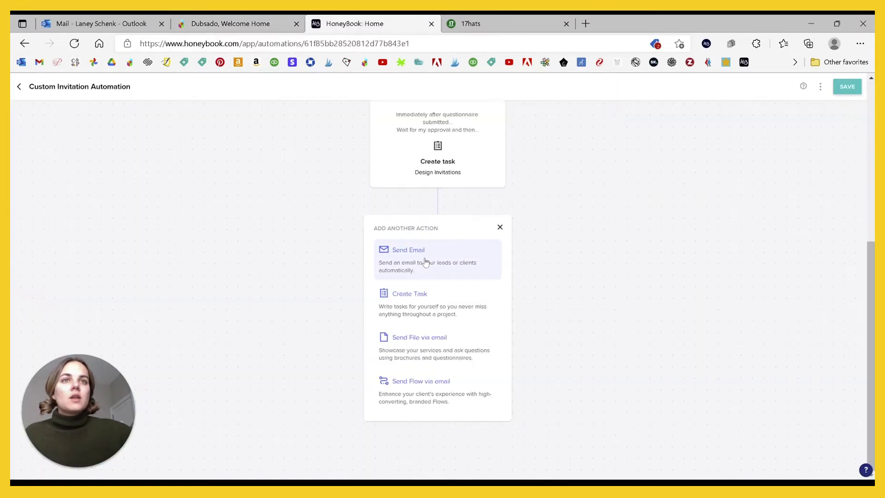
Add a step emailing the Invitation Information Questionnaire with the 3-Day File Reminder (default) email.
{"action": "left_click", "coordinate": [431, 347]}
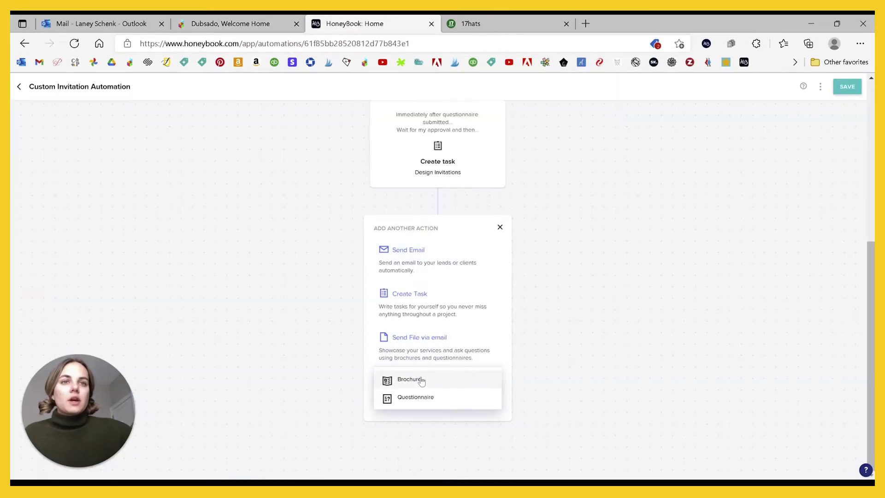
{"action": "left_click", "coordinate": [421, 397]}
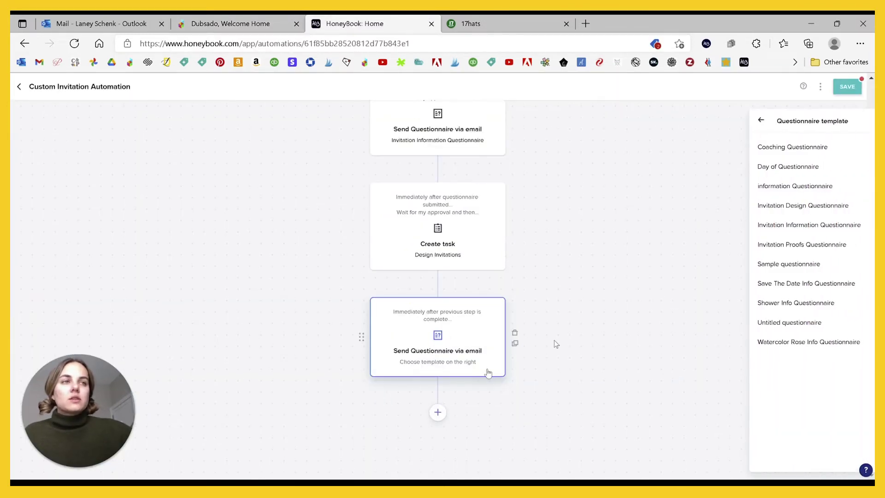
{"action": "left_click", "coordinate": [790, 225]}
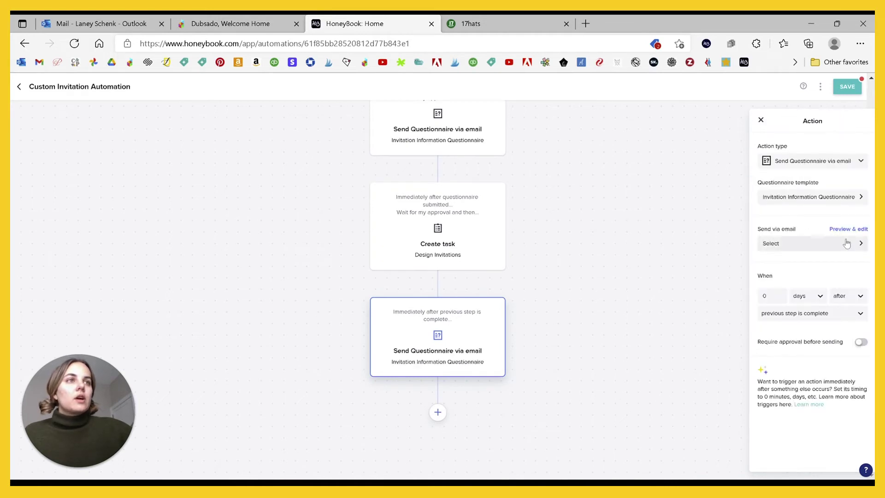
{"action": "left_click", "coordinate": [832, 244]}
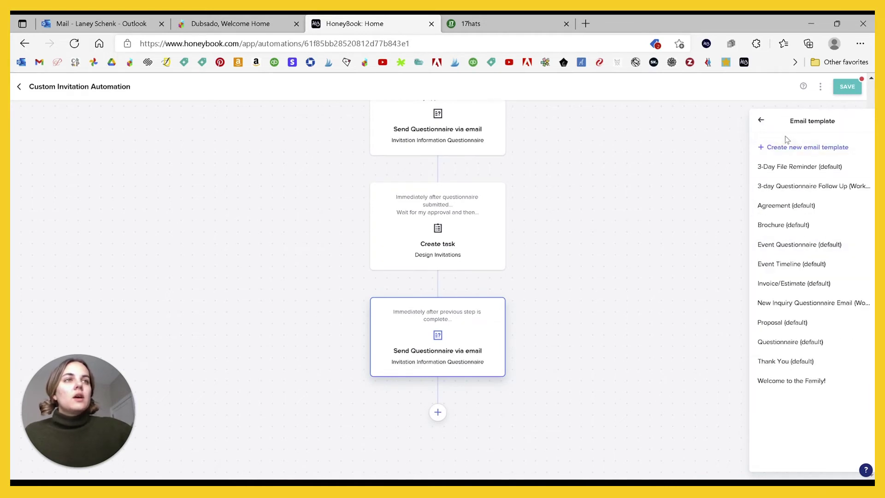
{"action": "left_click", "coordinate": [783, 167]}
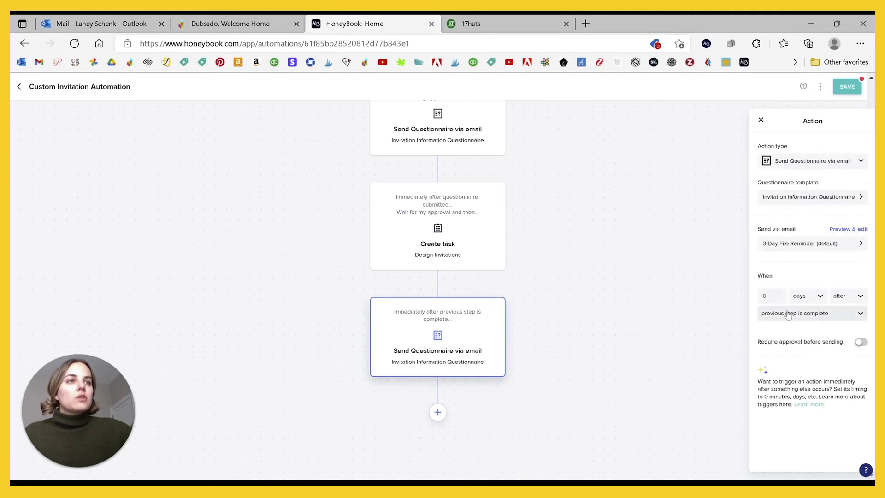
Review the When trigger list for the new questionnaire step.
{"action": "left_click", "coordinate": [819, 317]}
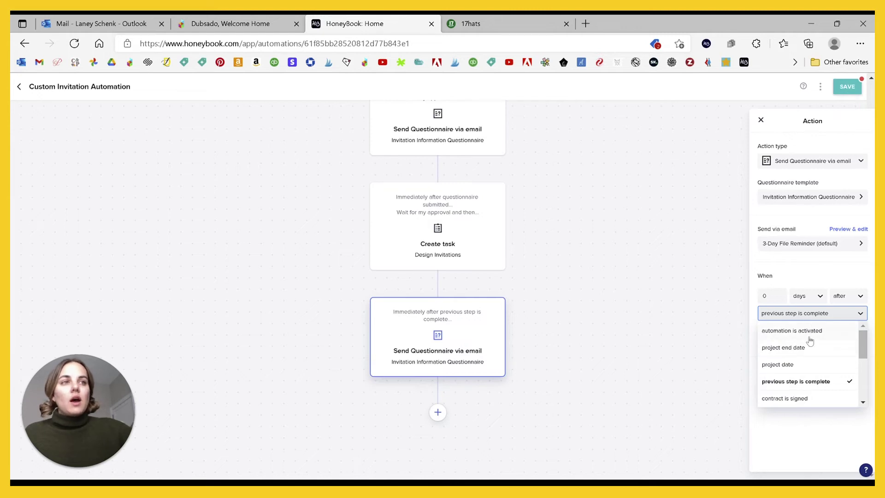
{"action": "left_click_drag", "start_coordinate": [863, 339], "coordinate": [865, 380]}
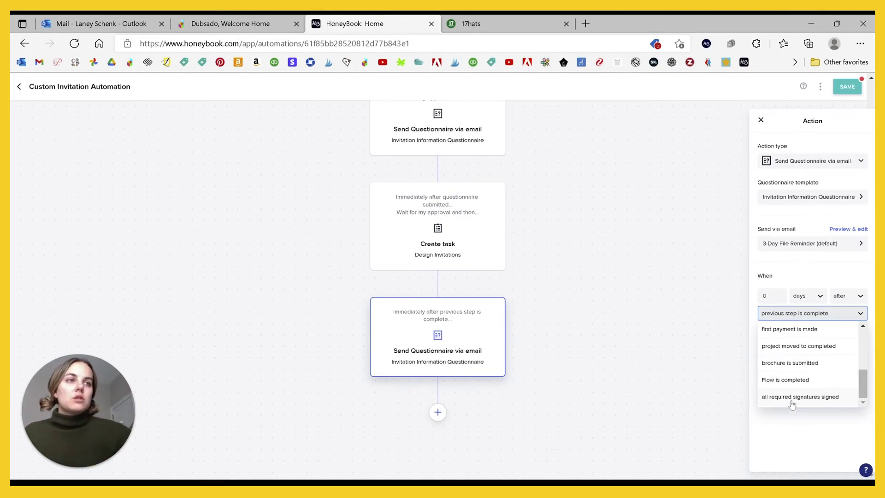
{"action": "scroll", "coordinate": [797, 399], "scroll_direction": "up", "scroll_amount": 5}
{"action": "scroll", "coordinate": [797, 332], "scroll_direction": "down", "scroll_amount": 5}
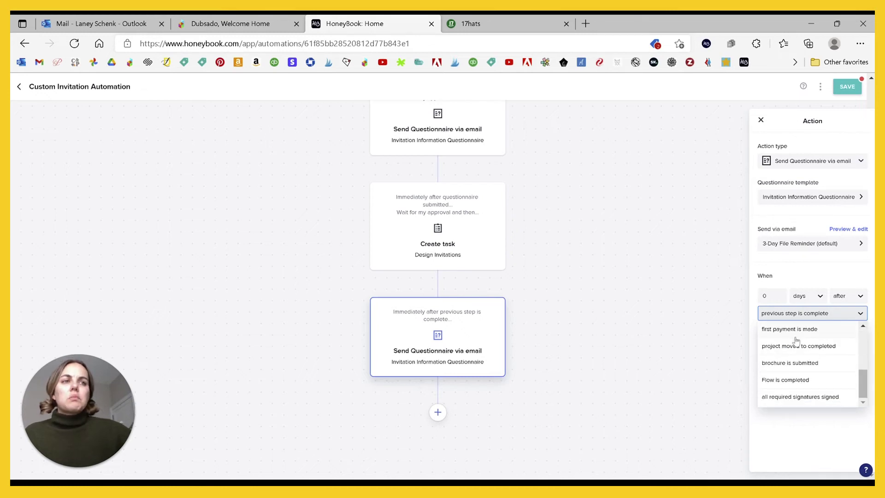
{"action": "left_click", "coordinate": [272, 19]}
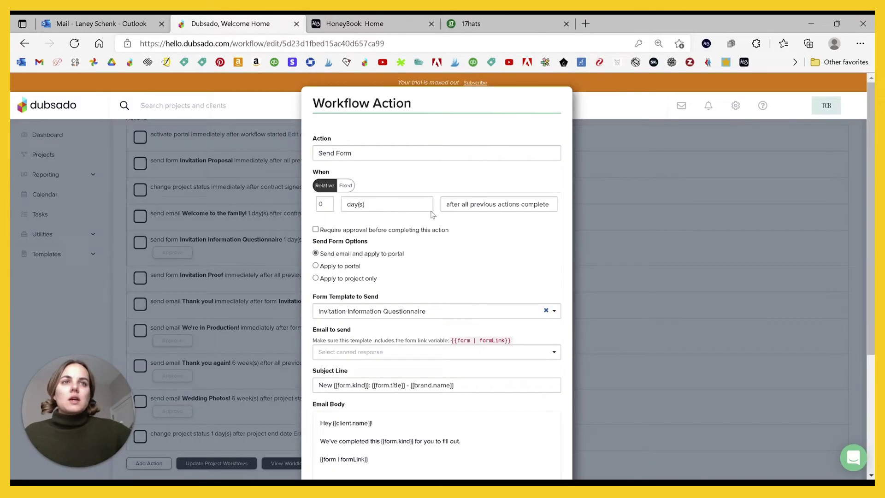
Show the 'after all previous actions complete' timing choices for Dubsado's form action.
{"action": "left_click", "coordinate": [483, 205]}
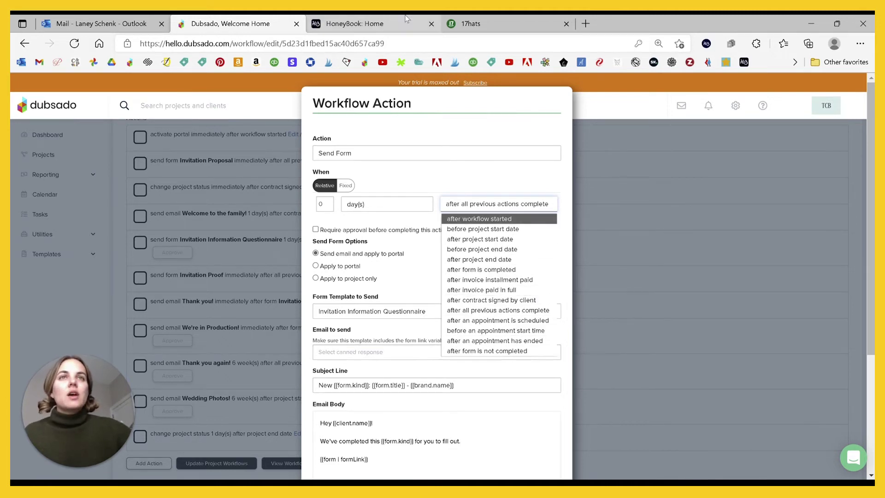
{"action": "left_click", "coordinate": [355, 24]}
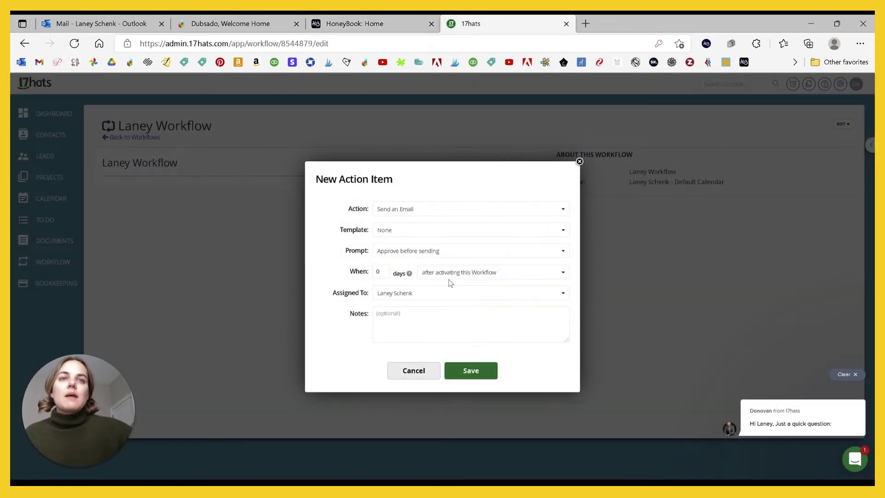
Browse the 17hats action item's timing and action-type options without changing them.
{"action": "left_click", "coordinate": [450, 276]}
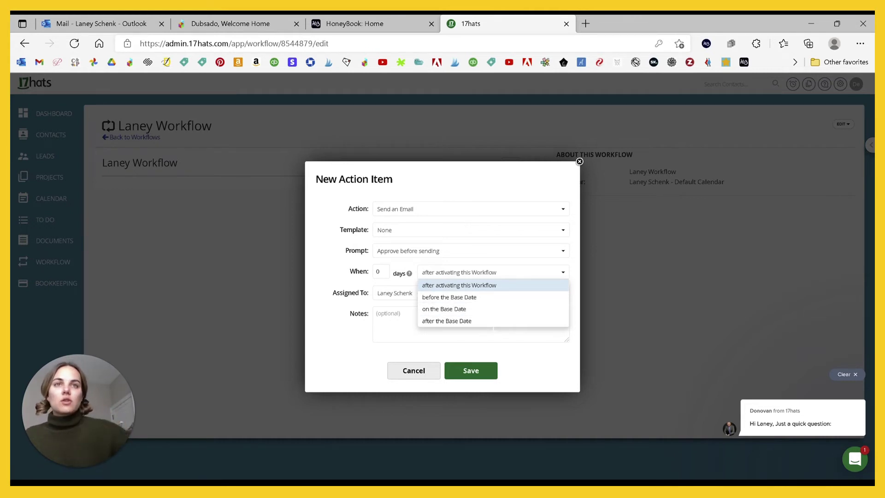
{"action": "left_click", "coordinate": [545, 210]}
{"action": "scroll", "coordinate": [446, 309], "scroll_direction": "down", "scroll_amount": 1}
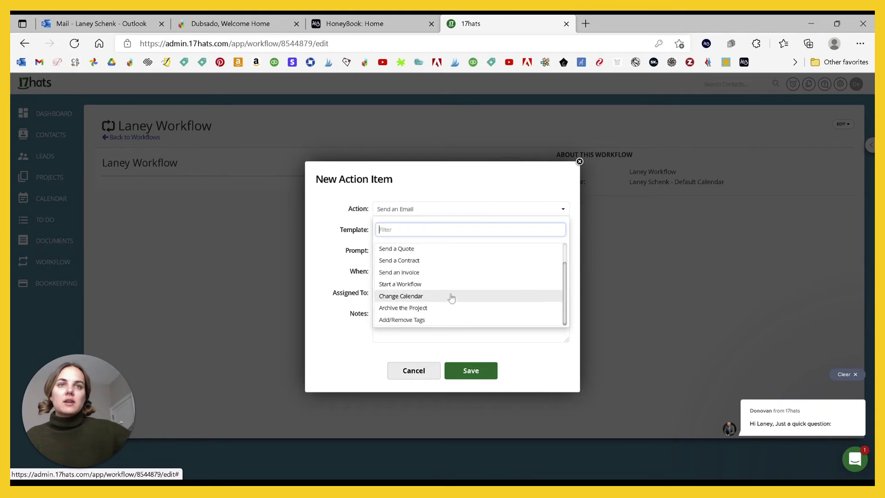
{"action": "left_click", "coordinate": [403, 208]}
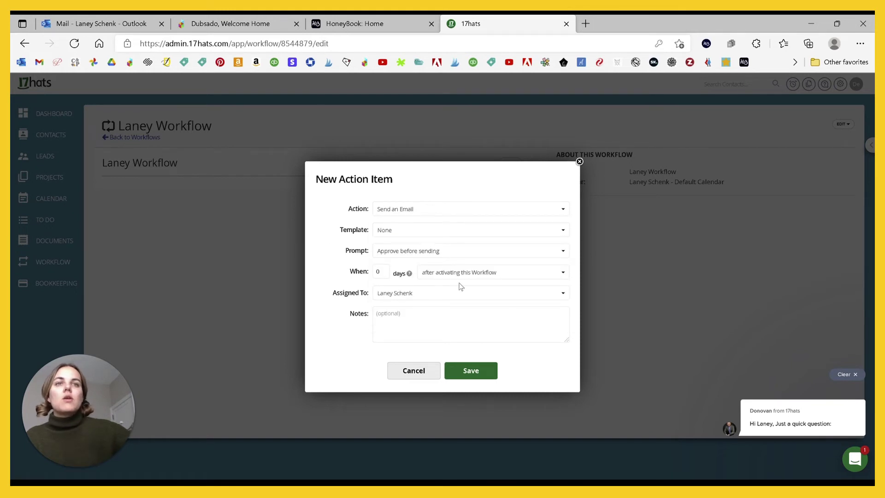
{"action": "left_click", "coordinate": [470, 271]}
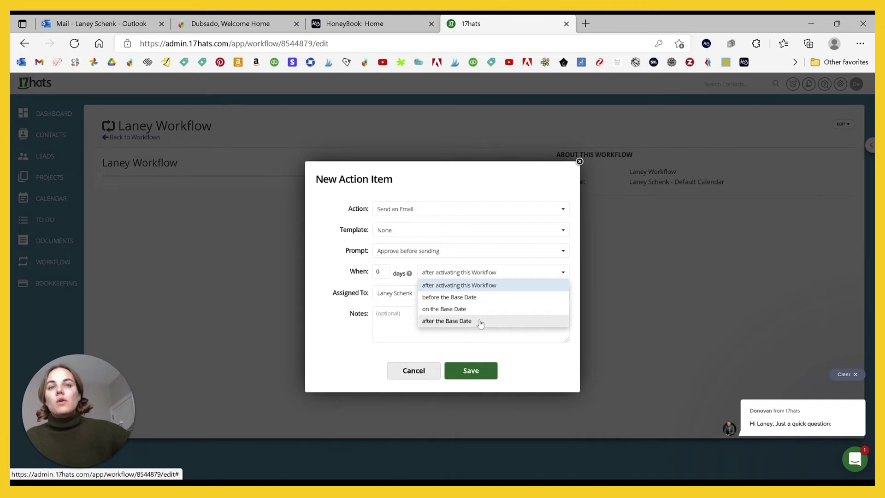
{"action": "left_click", "coordinate": [312, 277]}
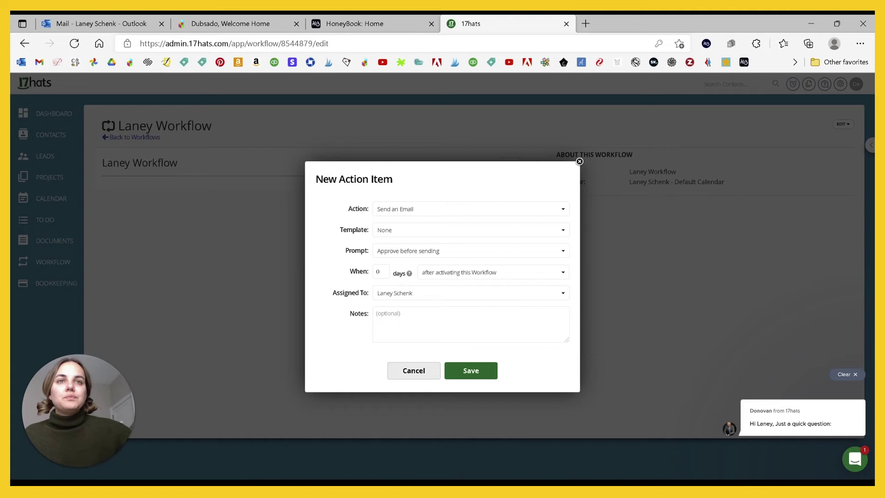
Save a Send Email step using 17 - Appointment Confirmation, 2 days after activation.
{"action": "left_click", "coordinate": [386, 273]}
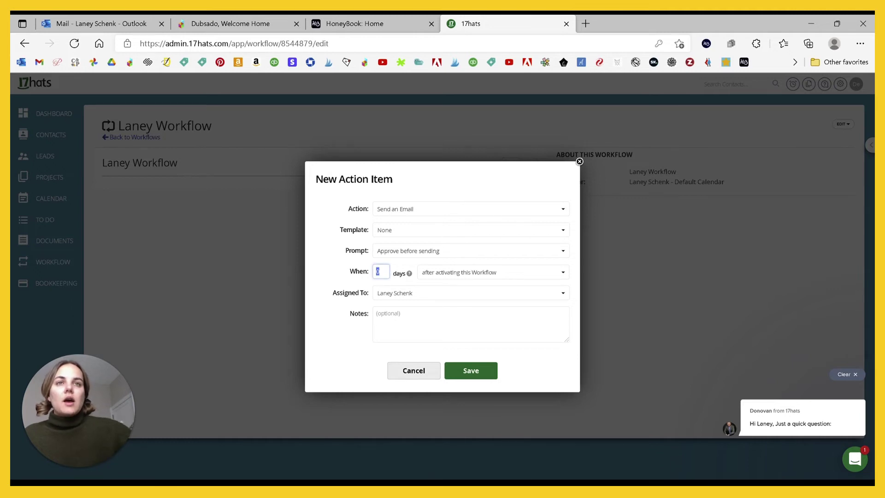
{"action": "type", "text": "2"}
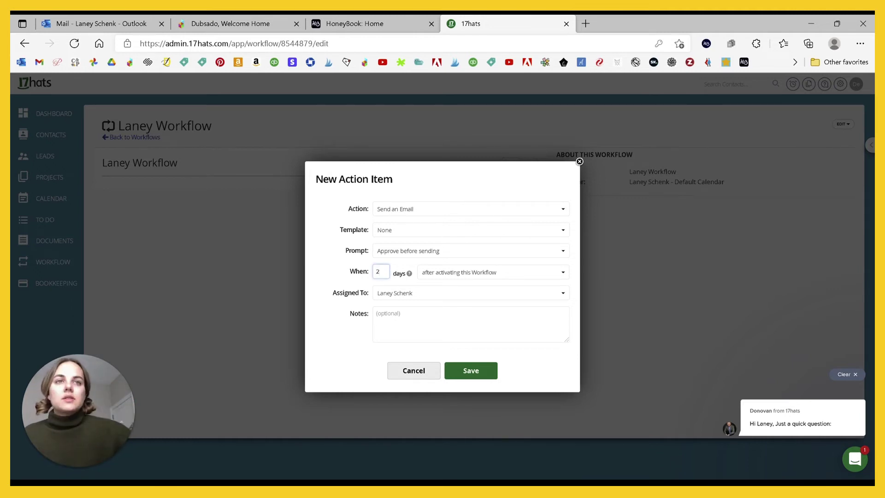
{"action": "left_click", "coordinate": [466, 372]}
{"action": "left_click", "coordinate": [430, 235]}
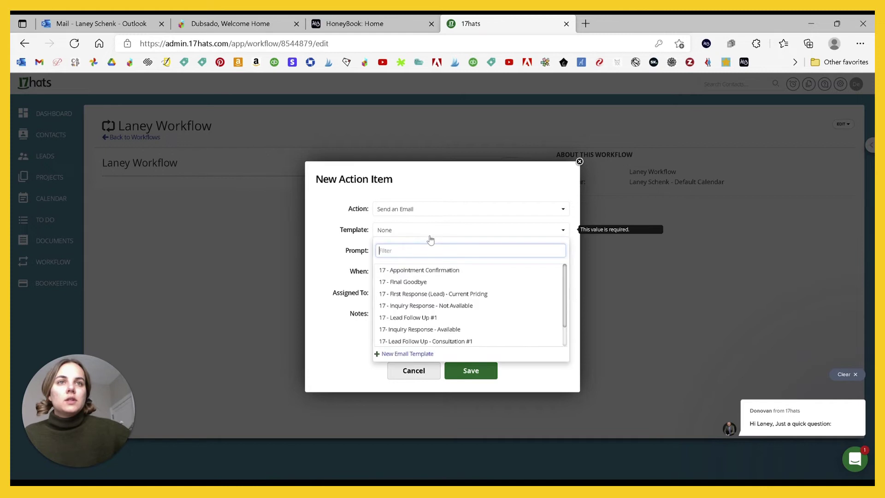
{"action": "left_click", "coordinate": [416, 270]}
{"action": "left_click", "coordinate": [480, 374]}
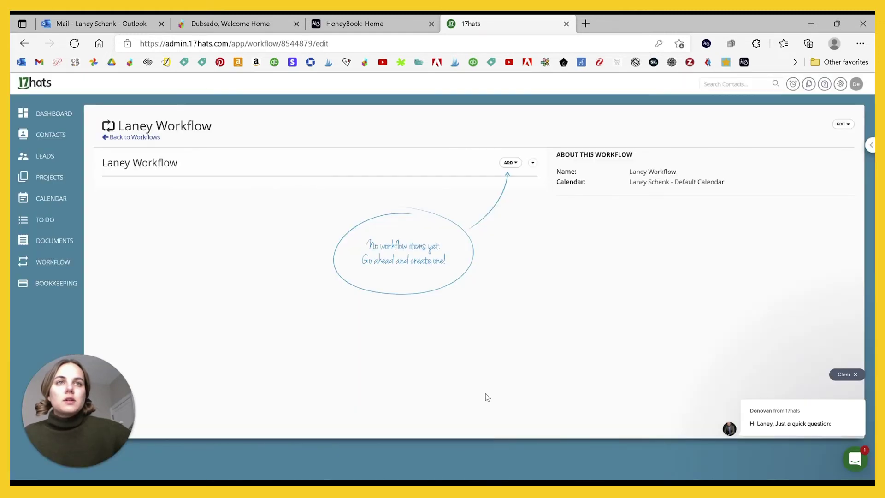
Try a new Send a Quote action item, check its timing, then cancel it.
{"action": "left_click", "coordinate": [502, 162]}
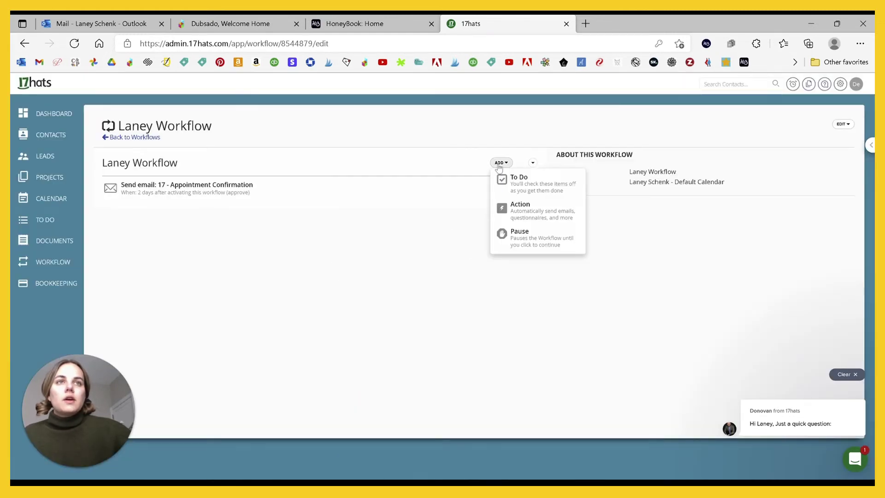
{"action": "left_click", "coordinate": [530, 211]}
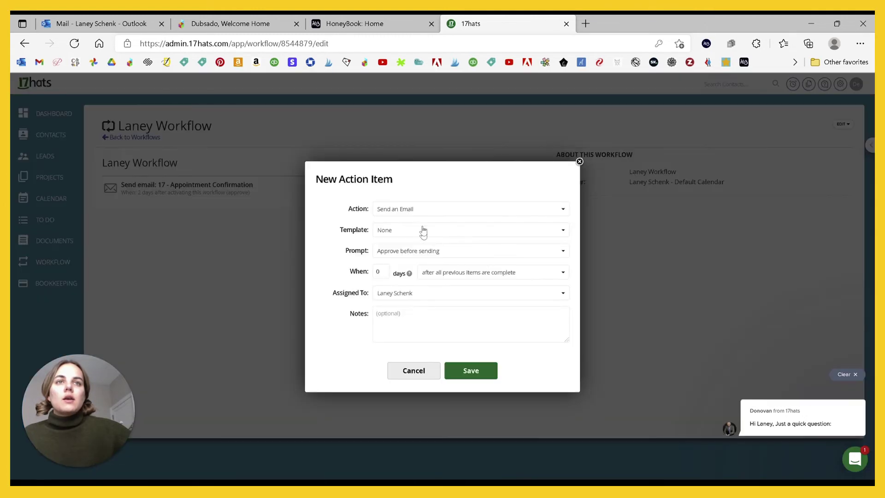
{"action": "left_click", "coordinate": [424, 211]}
{"action": "left_click", "coordinate": [423, 272]}
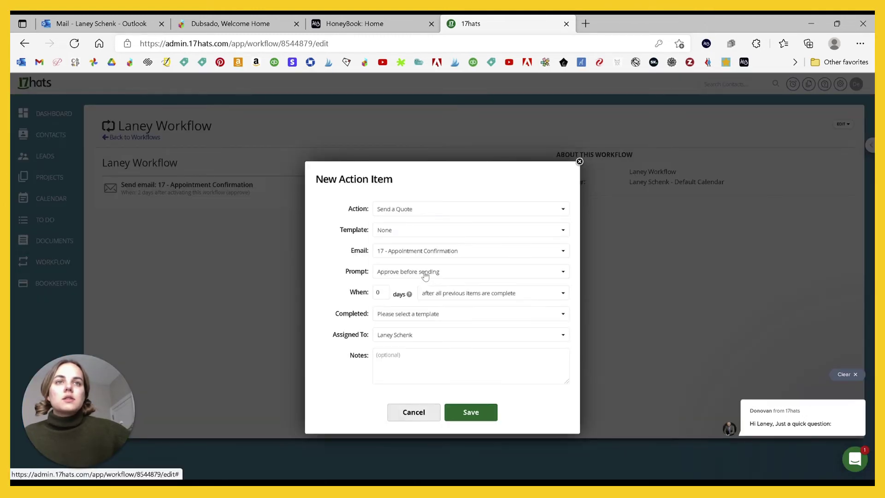
{"action": "left_click", "coordinate": [458, 295]}
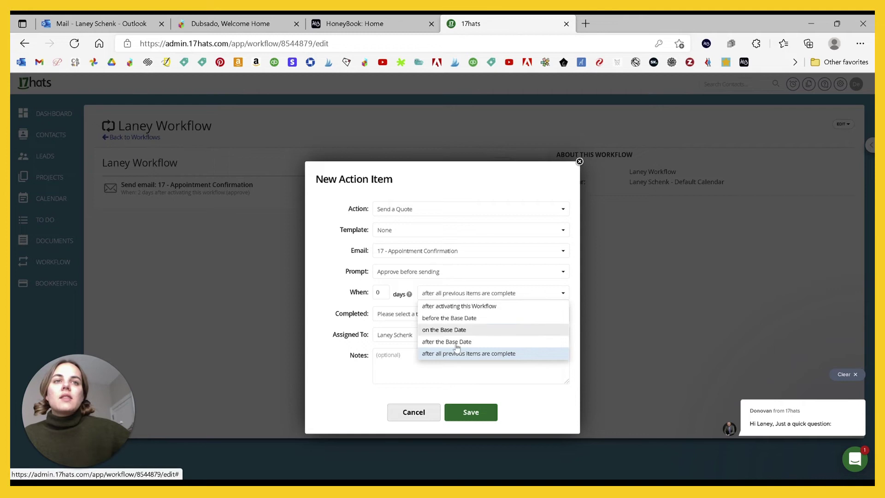
{"action": "left_click", "coordinate": [413, 413]}
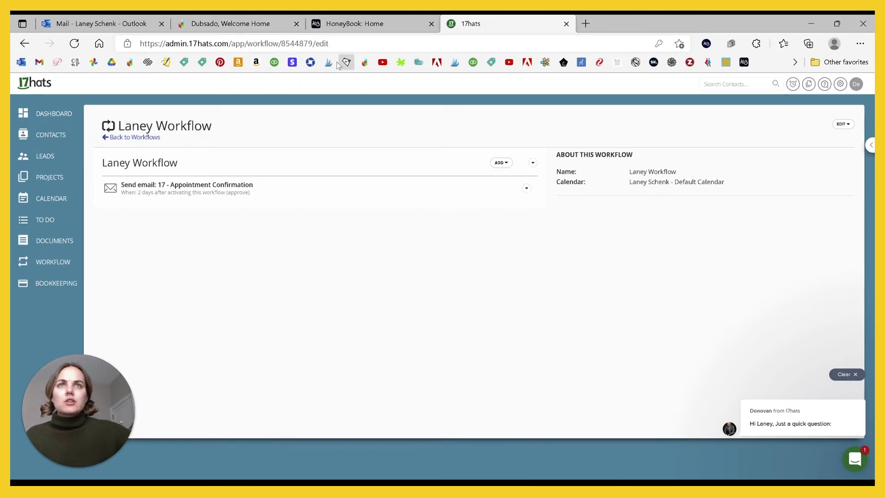
{"action": "left_click", "coordinate": [353, 28]}
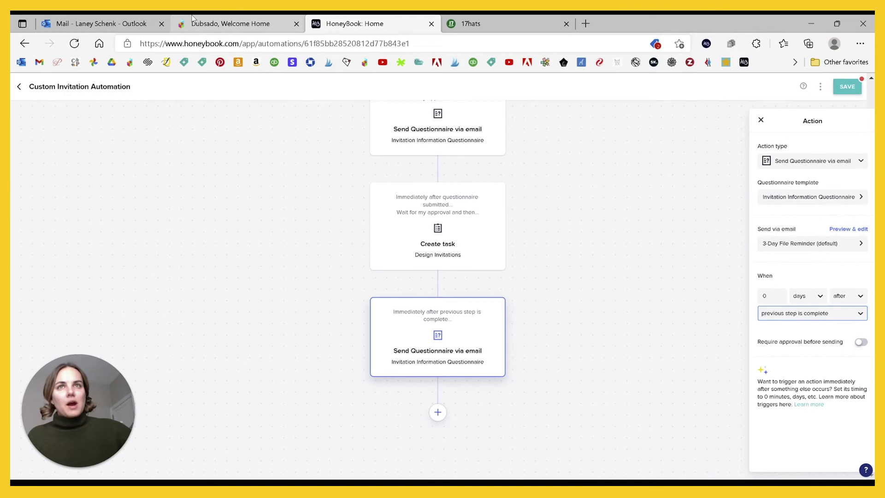
Tick 'Require approval before completing this action' on the questionnaire form action.
{"action": "left_click", "coordinate": [209, 23]}
{"action": "scroll", "coordinate": [505, 316], "scroll_direction": "down", "scroll_amount": 4}
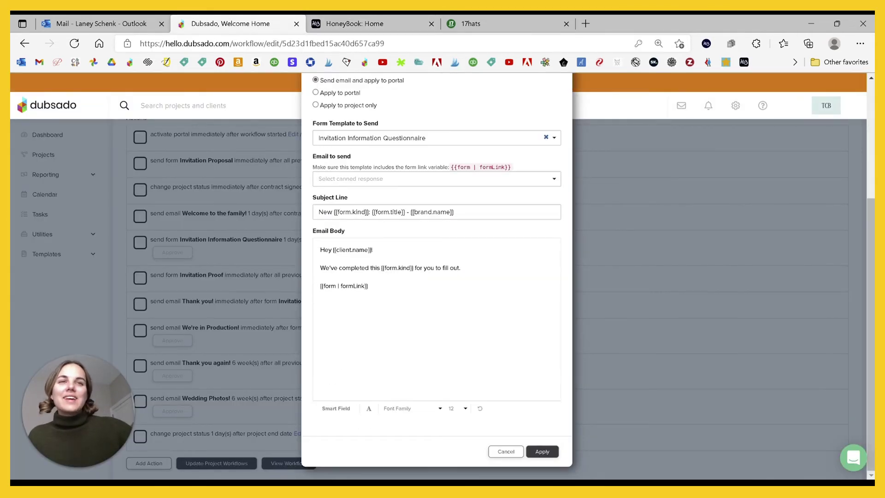
{"action": "scroll", "coordinate": [505, 316], "scroll_direction": "up", "scroll_amount": 3}
{"action": "scroll", "coordinate": [505, 317], "scroll_direction": "down", "scroll_amount": 1}
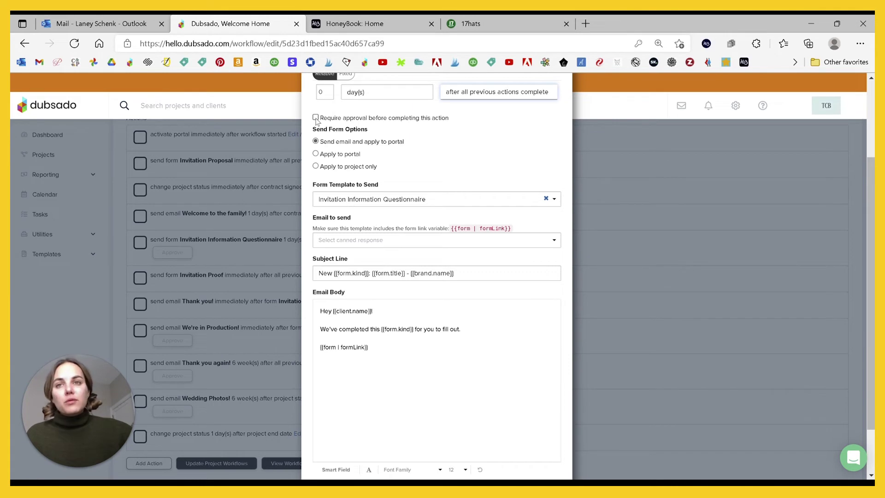
{"action": "scroll", "coordinate": [476, 185], "scroll_direction": "up", "scroll_amount": 1}
{"action": "scroll", "coordinate": [465, 186], "scroll_direction": "down", "scroll_amount": 1}
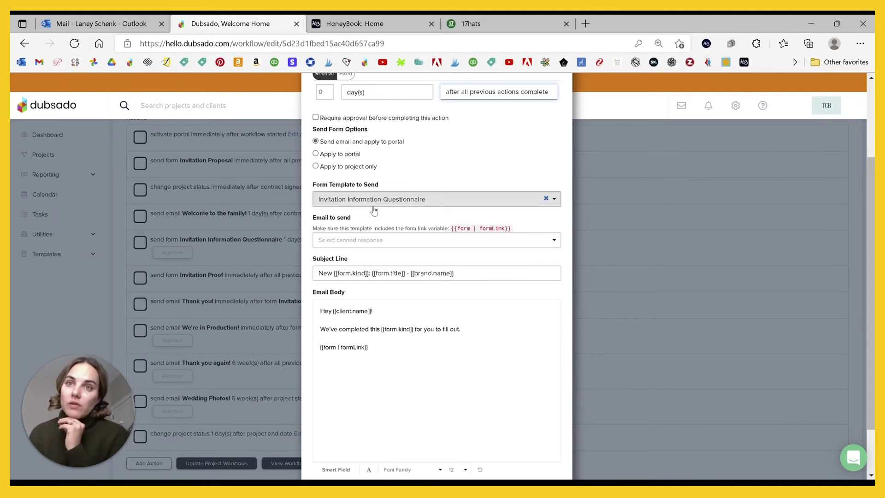
{"action": "left_click", "coordinate": [323, 118]}
Select the form action's email body text.
{"action": "scroll", "coordinate": [413, 166], "scroll_direction": "down", "scroll_amount": 2}
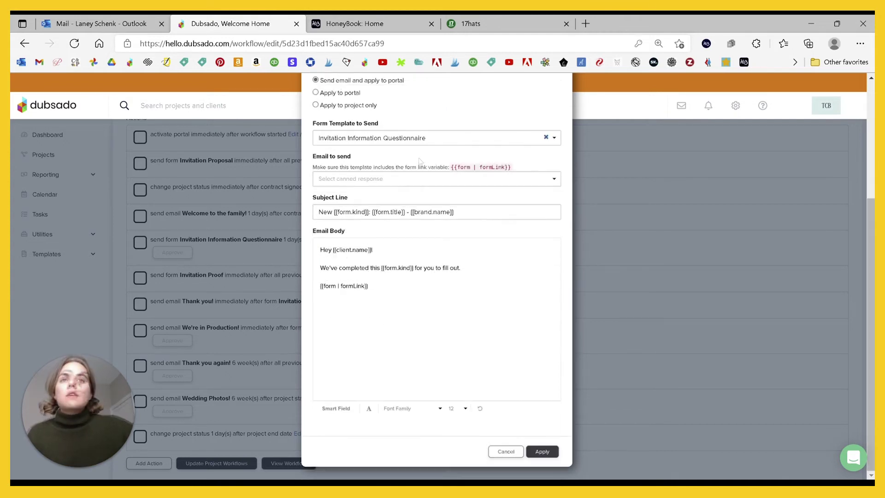
{"action": "key", "text": "ctrl+a"}
{"action": "left_click_drag", "start_coordinate": [321, 295], "coordinate": [320, 249]}
{"action": "left_click", "coordinate": [341, 268]}
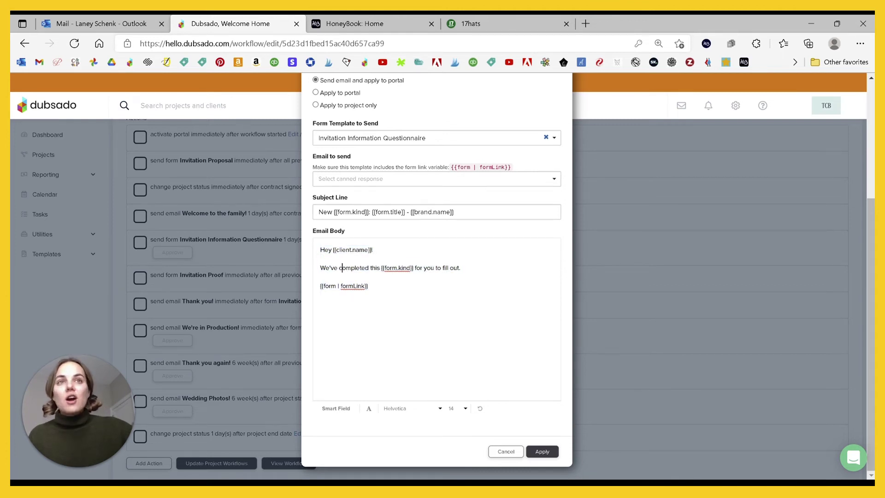
{"action": "left_click", "coordinate": [355, 23]}
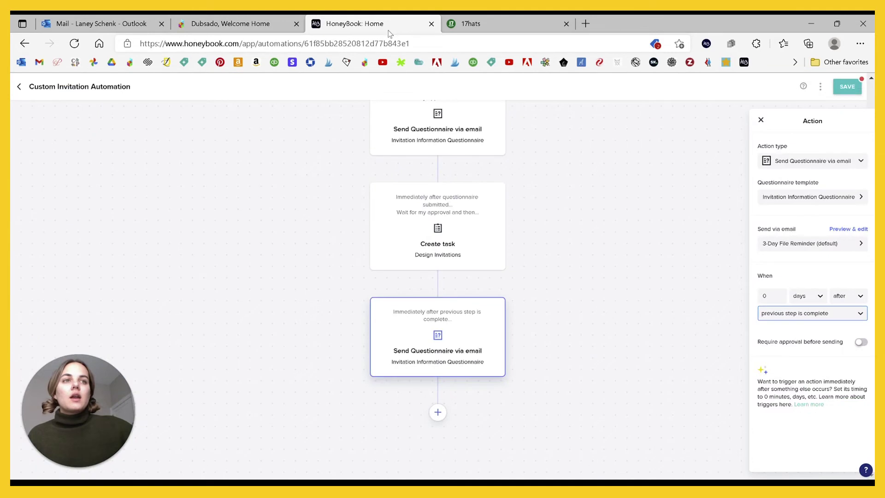
Preview the questionnaire step's 3-Day File Reminder email, then close the preview.
{"action": "left_click", "coordinate": [850, 231]}
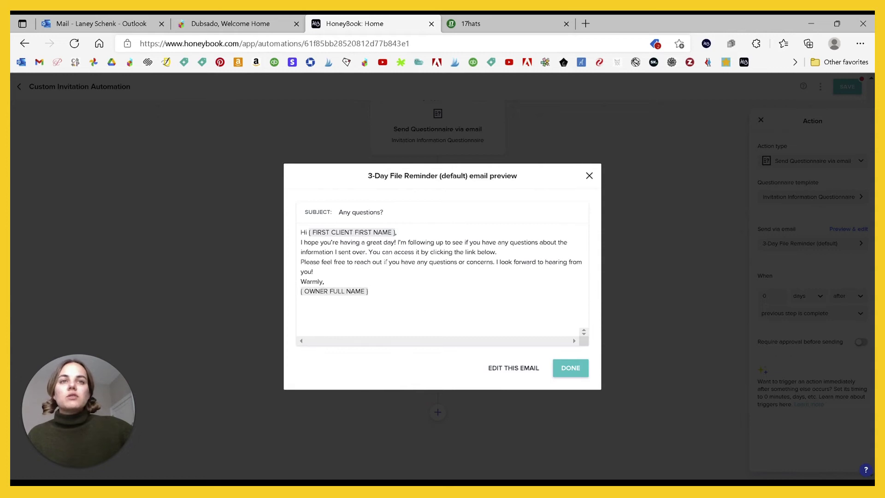
{"action": "left_click", "coordinate": [590, 176]}
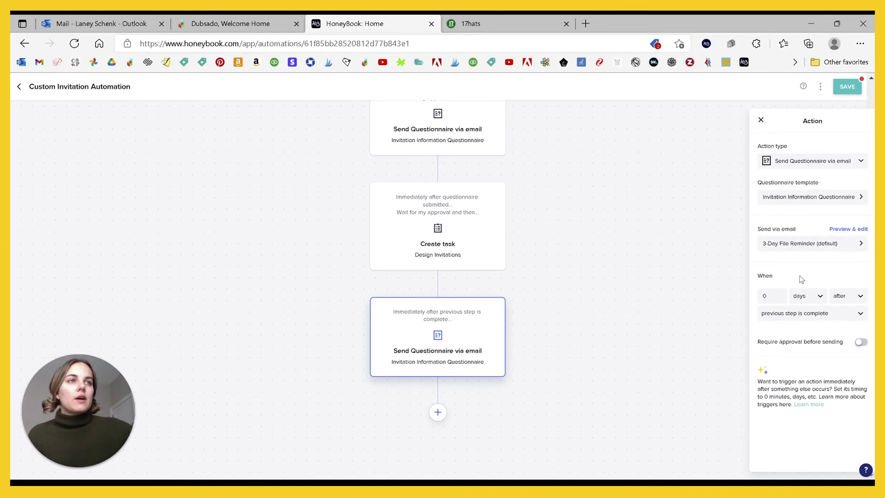
{"action": "left_click", "coordinate": [521, 19]}
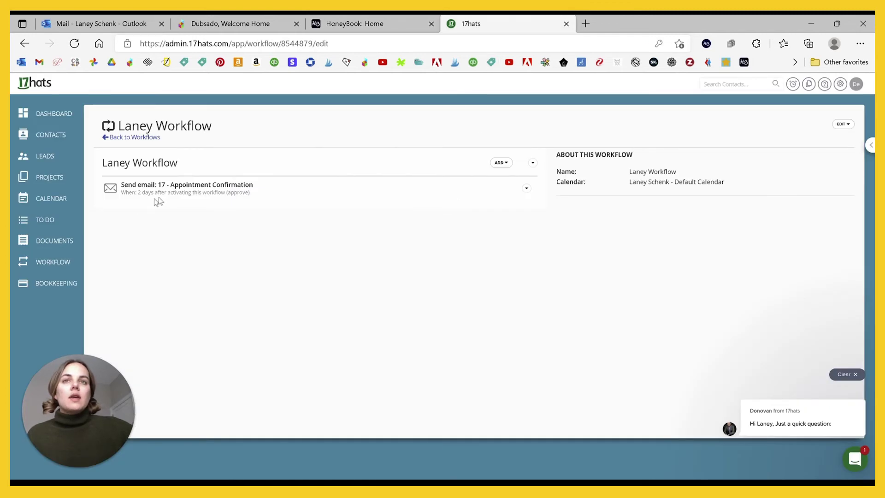
Edit the Appointment Confirmation step, start a new email template, then discard it.
{"action": "left_click", "coordinate": [526, 188]}
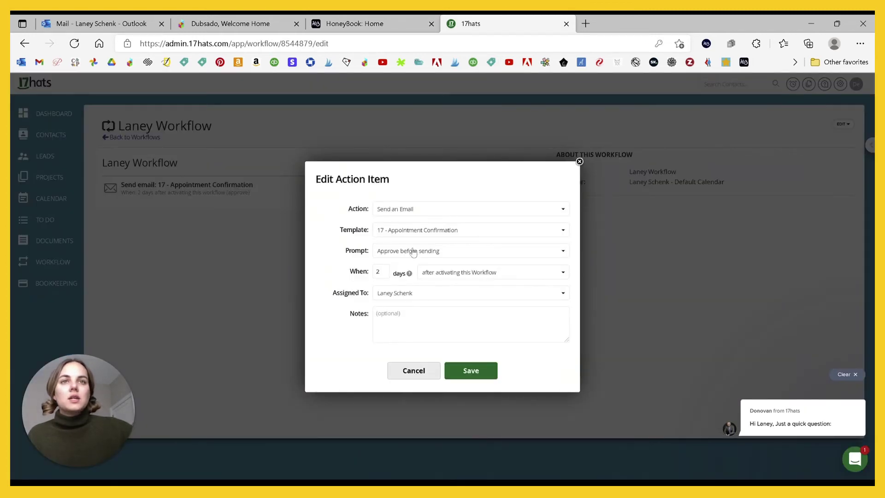
{"action": "left_click", "coordinate": [424, 232]}
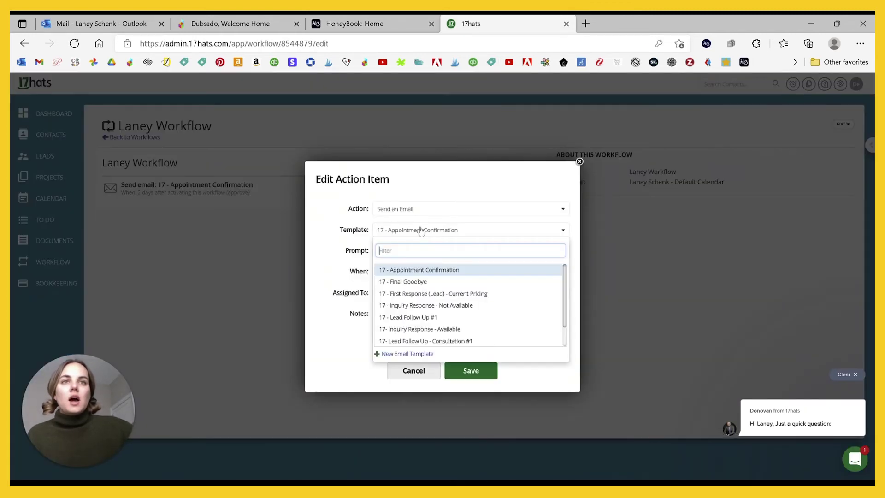
{"action": "left_click", "coordinate": [402, 353]}
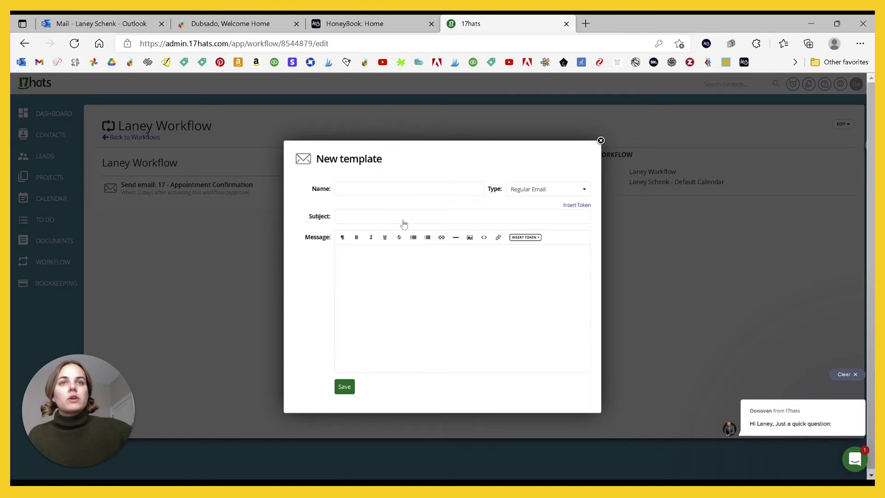
{"action": "left_click", "coordinate": [375, 253]}
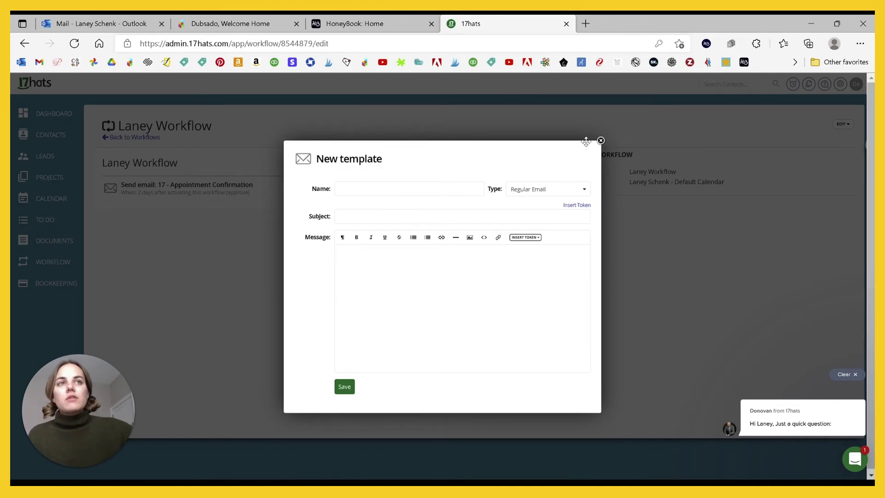
{"action": "left_click", "coordinate": [601, 141]}
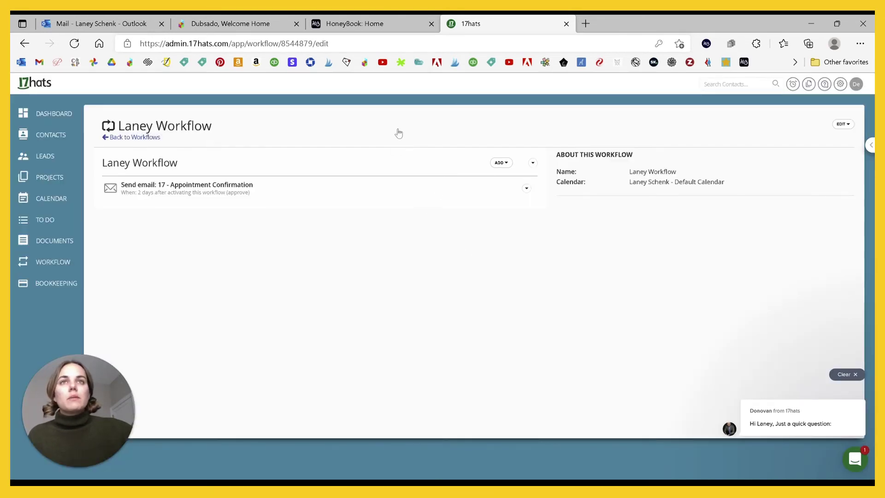
{"action": "left_click", "coordinate": [233, 20]}
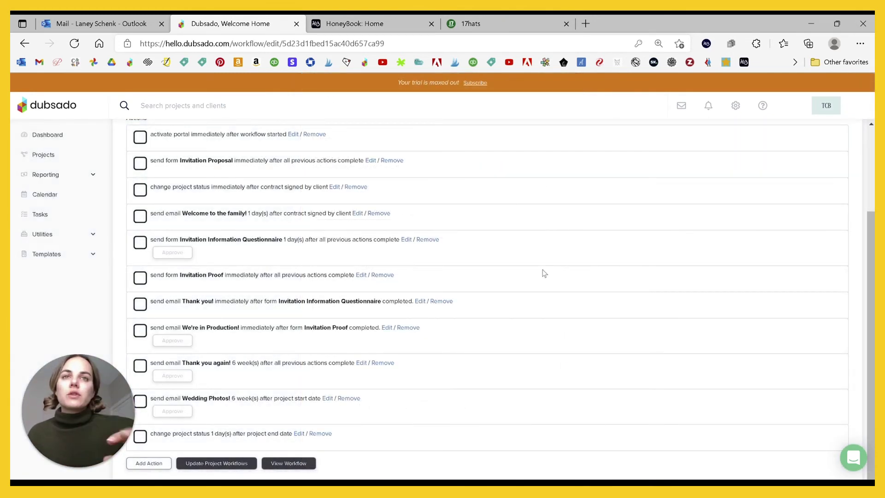
Scroll through the Custom Invitation Workflow's eleven actions.
{"action": "scroll", "coordinate": [544, 273], "scroll_direction": "up", "scroll_amount": 1}
{"action": "scroll", "coordinate": [544, 273], "scroll_direction": "down", "scroll_amount": 2}
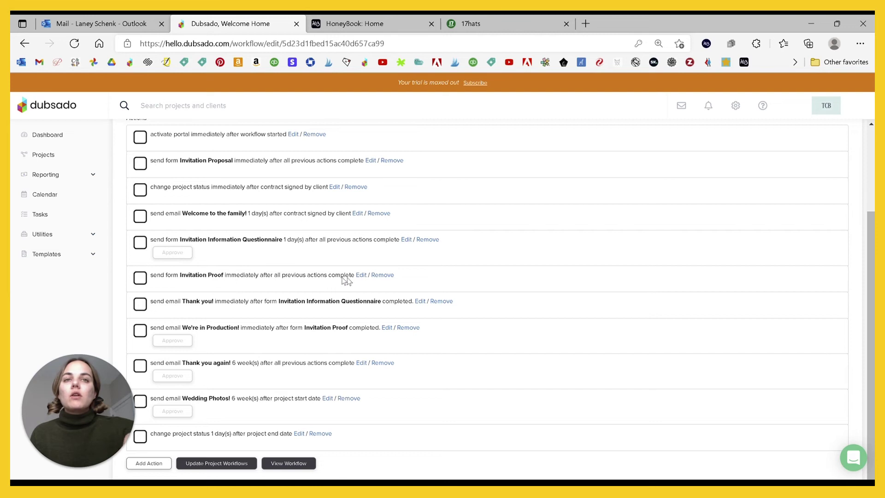
Open the Invitation Proof form action's settings and close them unchanged.
{"action": "left_click", "coordinate": [361, 276]}
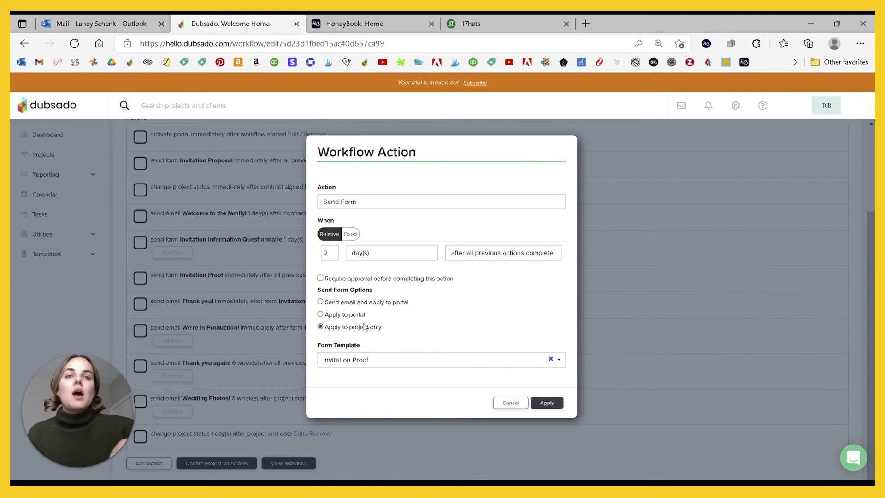
{"action": "left_click", "coordinate": [510, 403]}
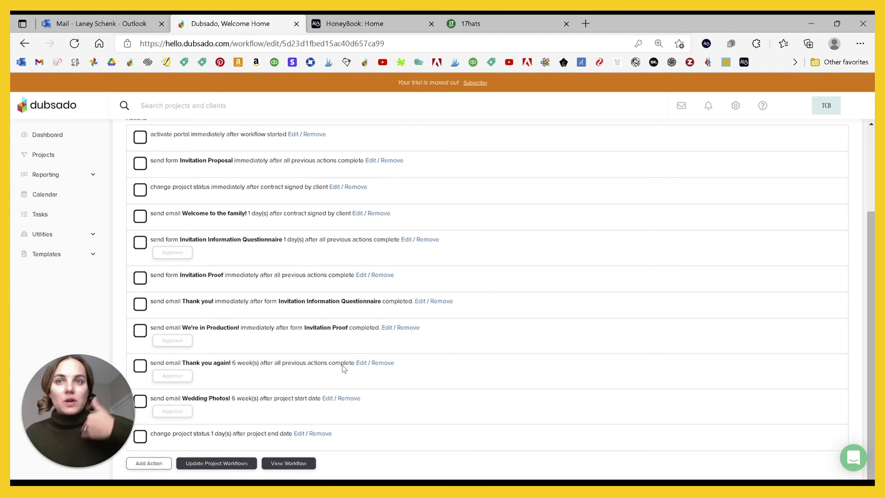
Scroll back up through HoneyBook's Custom Invitation Automation steps.
{"action": "left_click", "coordinate": [349, 20]}
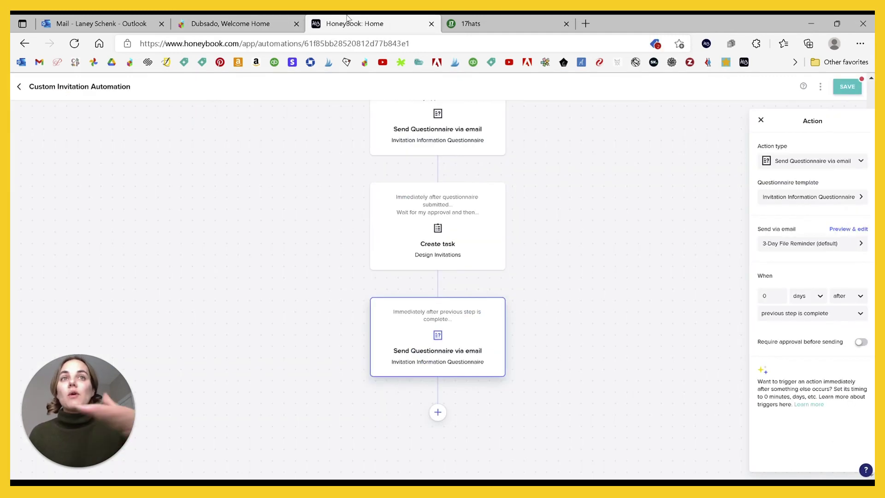
{"action": "scroll", "coordinate": [517, 172], "scroll_direction": "up", "scroll_amount": 5}
{"action": "left_click", "coordinate": [507, 21]}
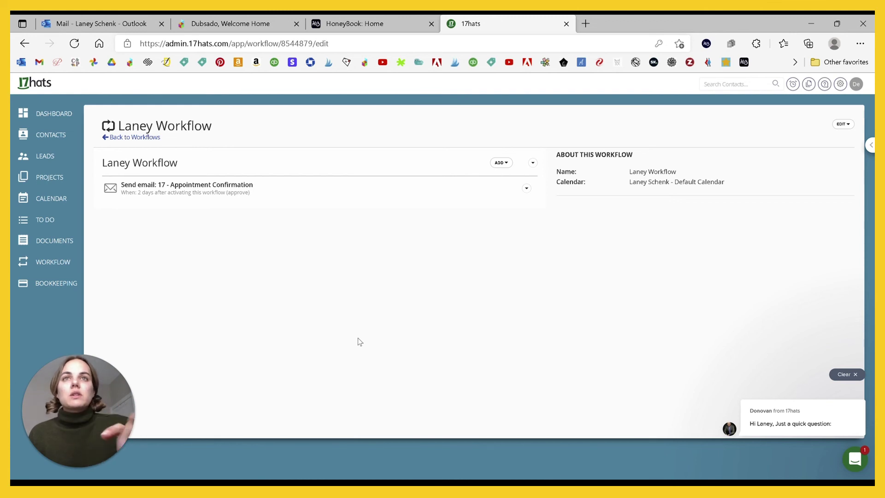
Scroll through every action in Dubsado's Custom Invitation Workflow.
{"action": "left_click", "coordinate": [263, 18]}
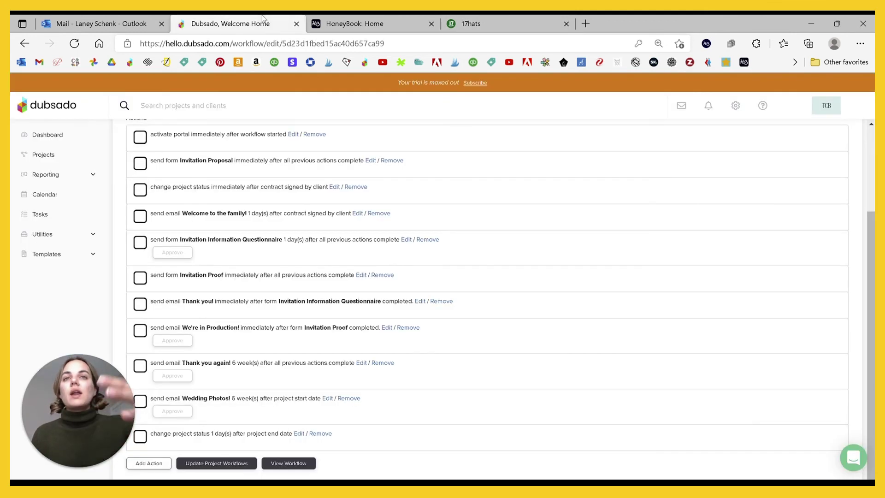
{"action": "scroll", "coordinate": [352, 199], "scroll_direction": "up", "scroll_amount": 3}
{"action": "scroll", "coordinate": [353, 199], "scroll_direction": "down", "scroll_amount": 1}
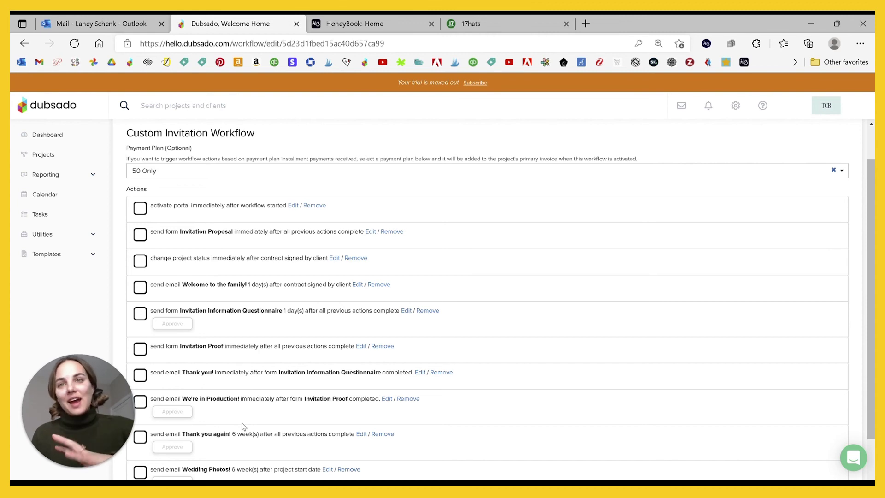
{"action": "scroll", "coordinate": [244, 426], "scroll_direction": "down", "scroll_amount": 1}
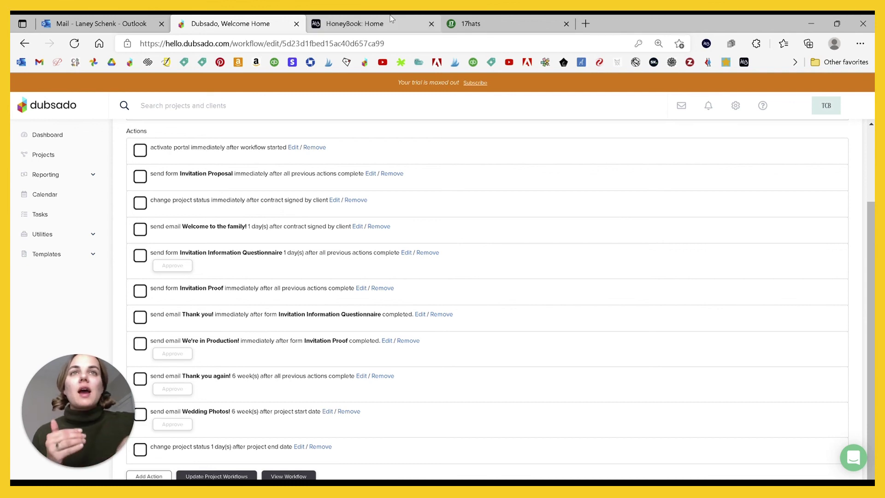
{"action": "left_click", "coordinate": [332, 23]}
Compare 17hats' Laney Workflow, Dubsado's Custom Invitation Workflow and HoneyBook's Custom Invitation Automation side by side.
{"action": "left_click", "coordinate": [507, 21]}
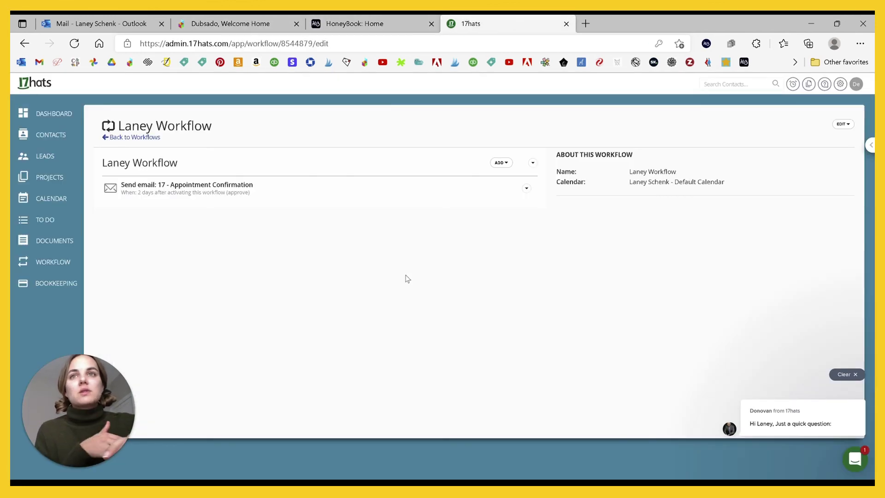
{"action": "left_click", "coordinate": [212, 21]}
{"action": "left_click", "coordinate": [412, 19]}
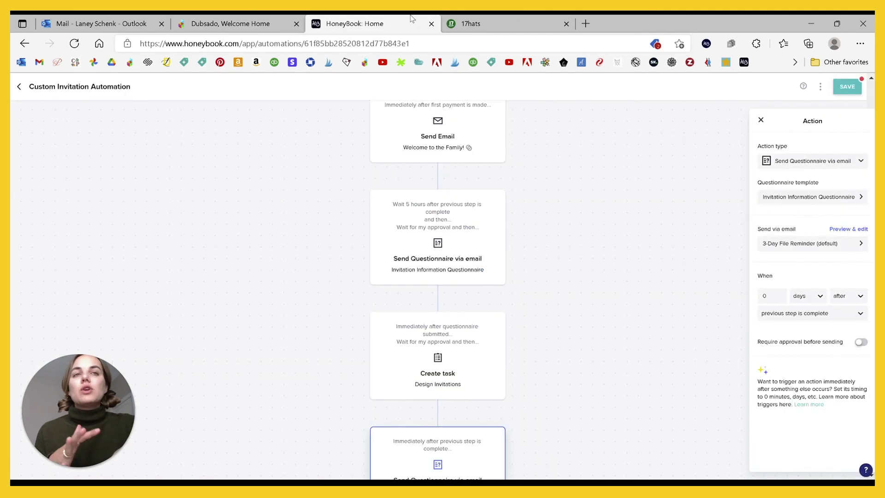
{"action": "scroll", "coordinate": [582, 261], "scroll_direction": "up", "scroll_amount": 1}
{"action": "left_click", "coordinate": [505, 23]}
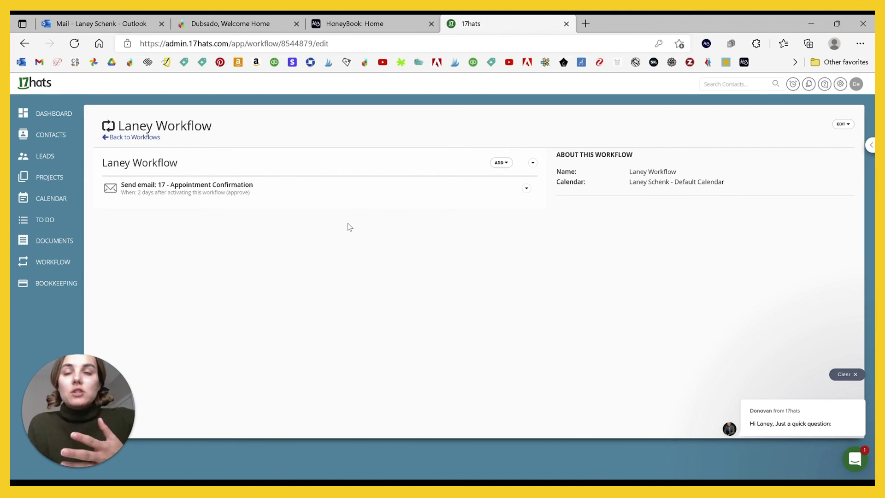
{"action": "left_click", "coordinate": [373, 18]}
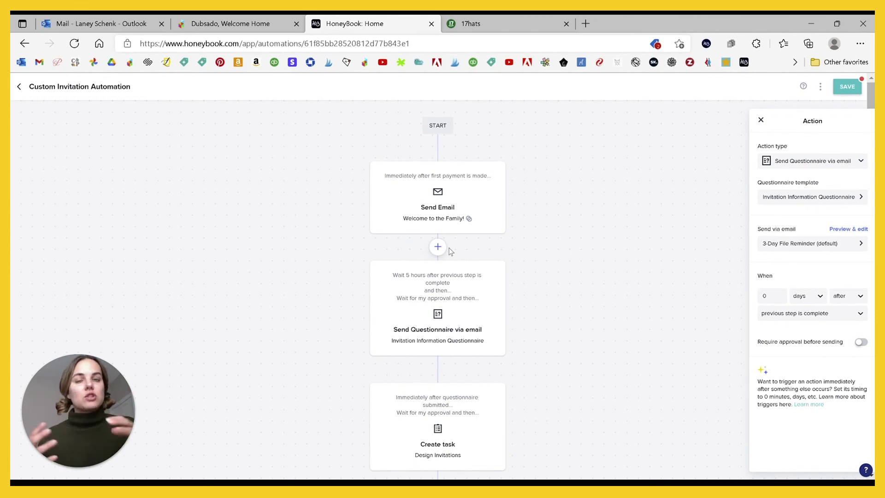
{"action": "left_click", "coordinate": [562, 19]}
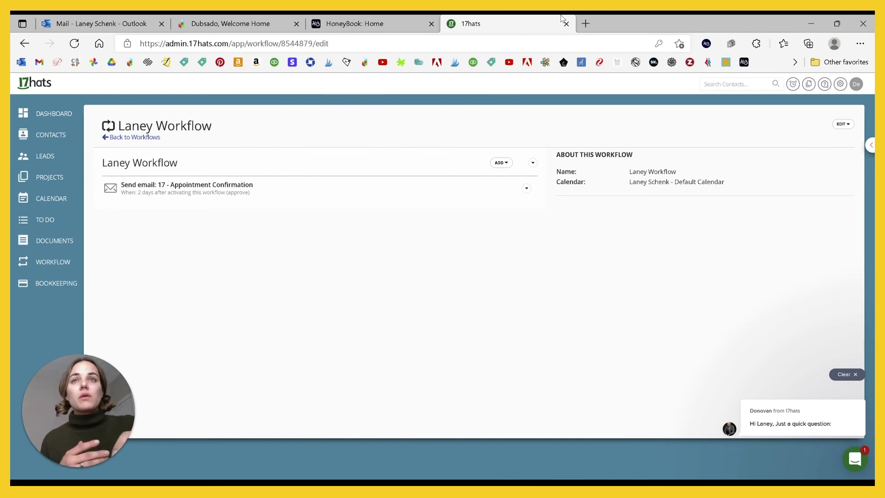
{"action": "left_click", "coordinate": [256, 18]}
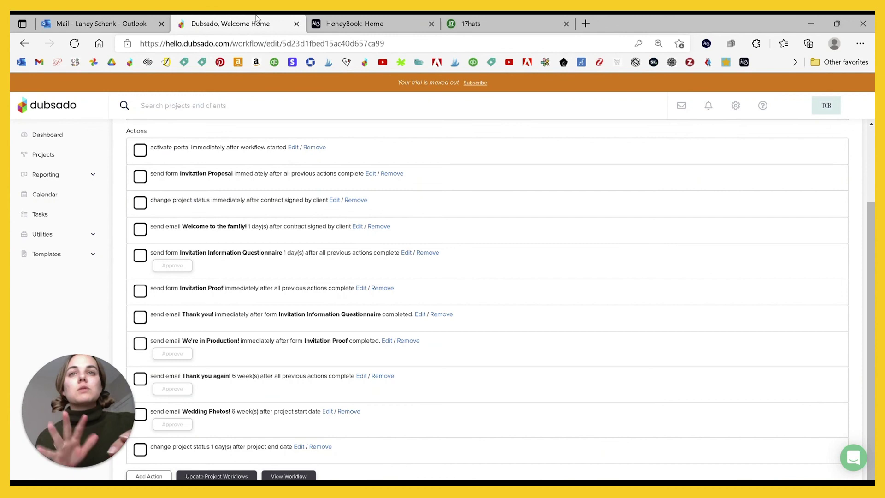
{"action": "key", "text": "ctrl+Tab"}
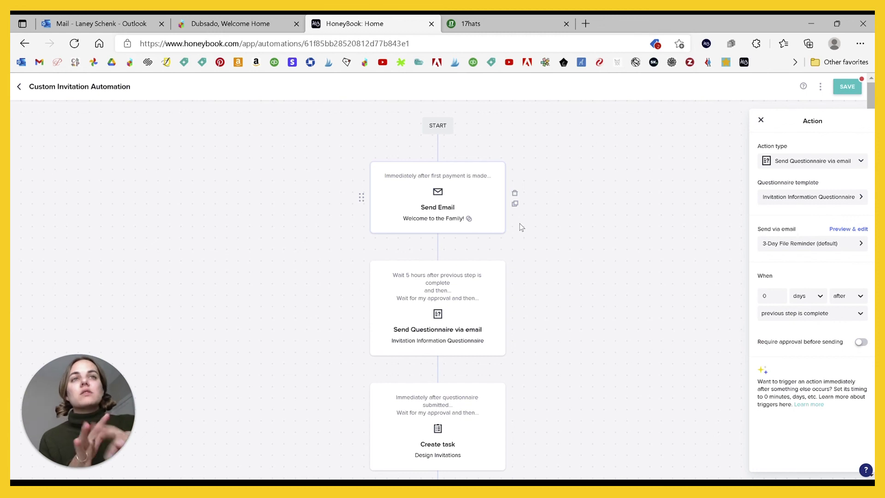
{"action": "left_click", "coordinate": [475, 23]}
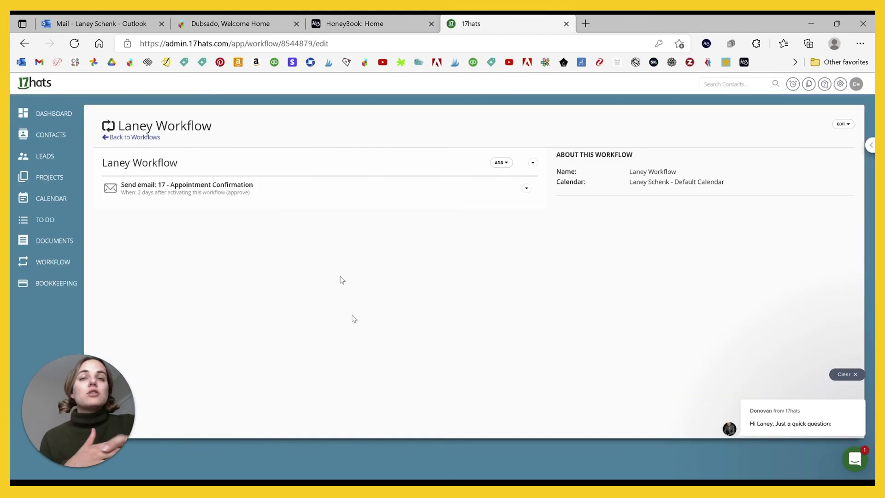